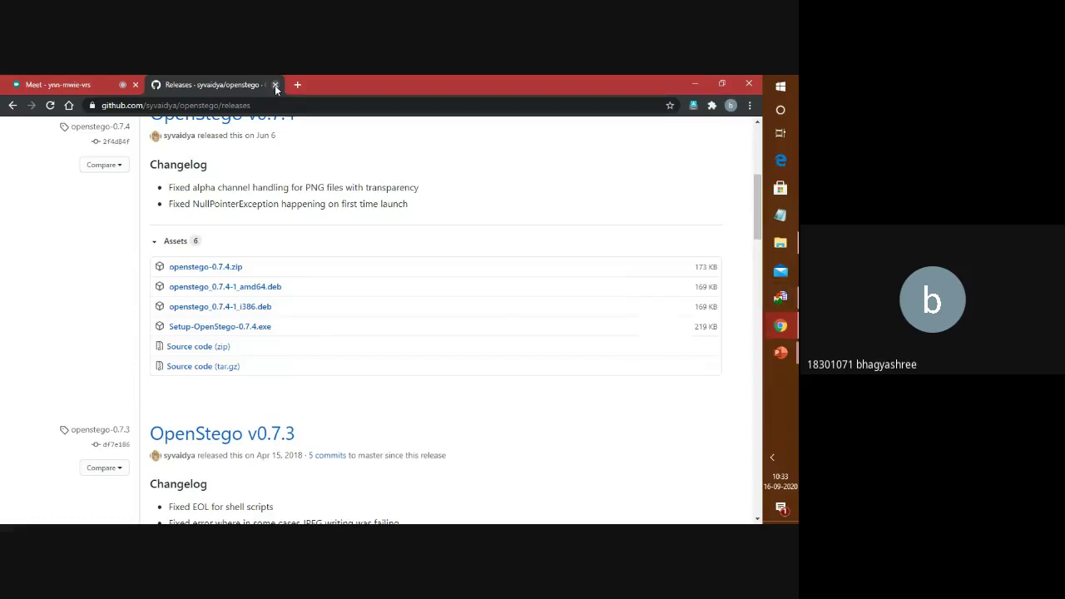
Close the OpenStego releases page and switch to the OpenStego application, placed over the Stegno folder in File Explorer.
left_click(274, 84)
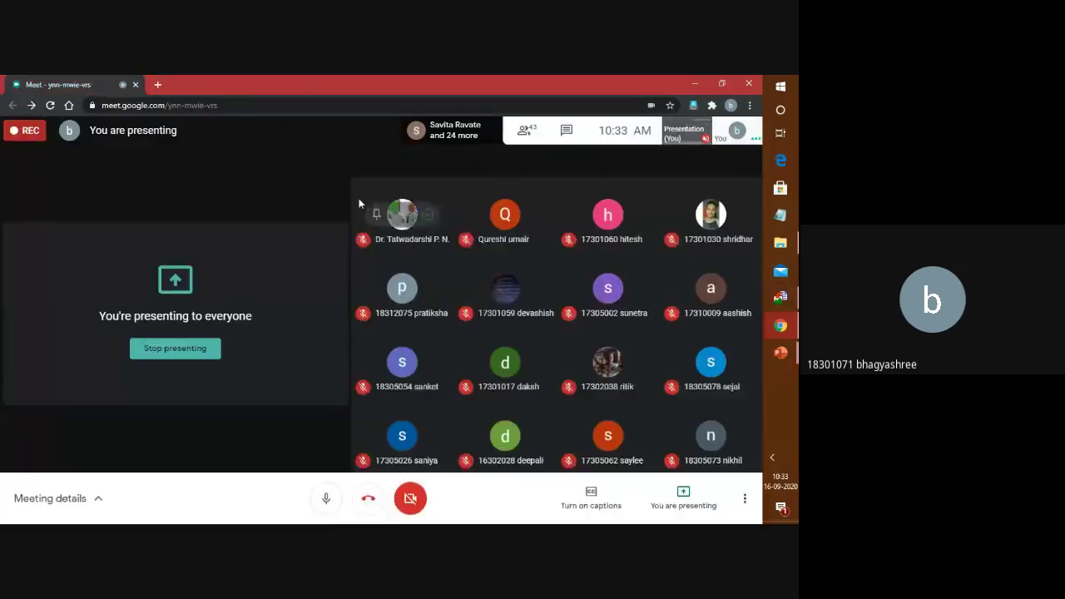
key("alt+Tab")
key("alt+Tab")
key("alt+Tab")
key("alt+Tab")
key("alt+Tab")
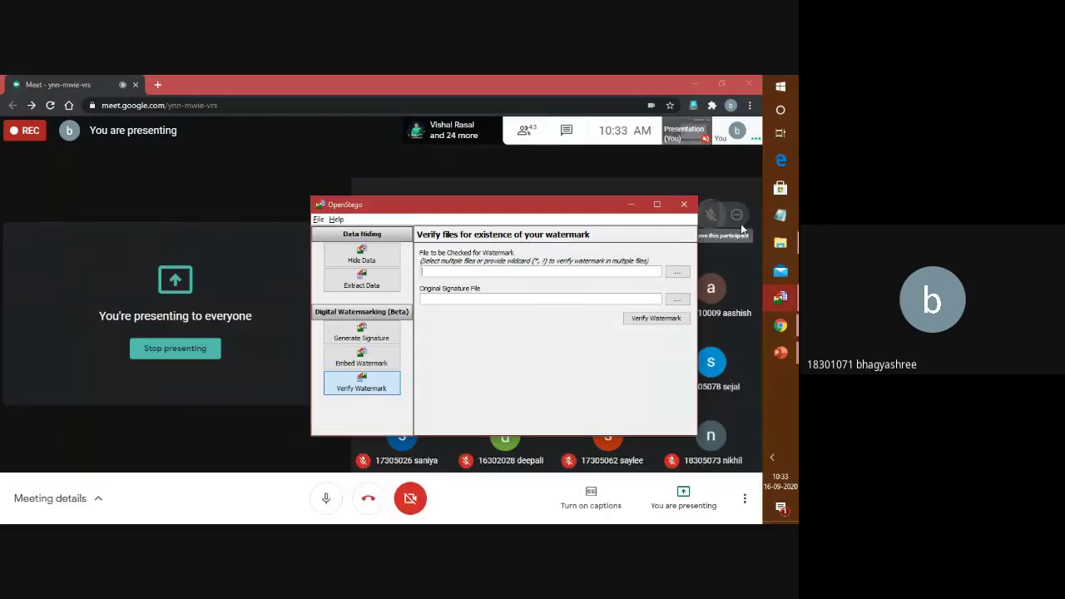
left_click(780, 242)
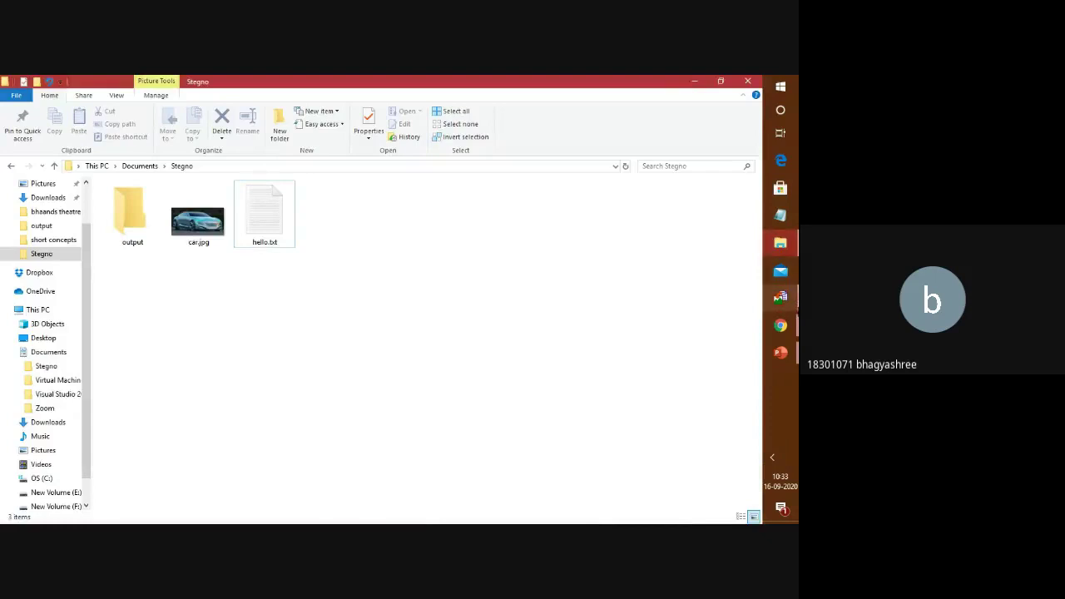
left_click(780, 297)
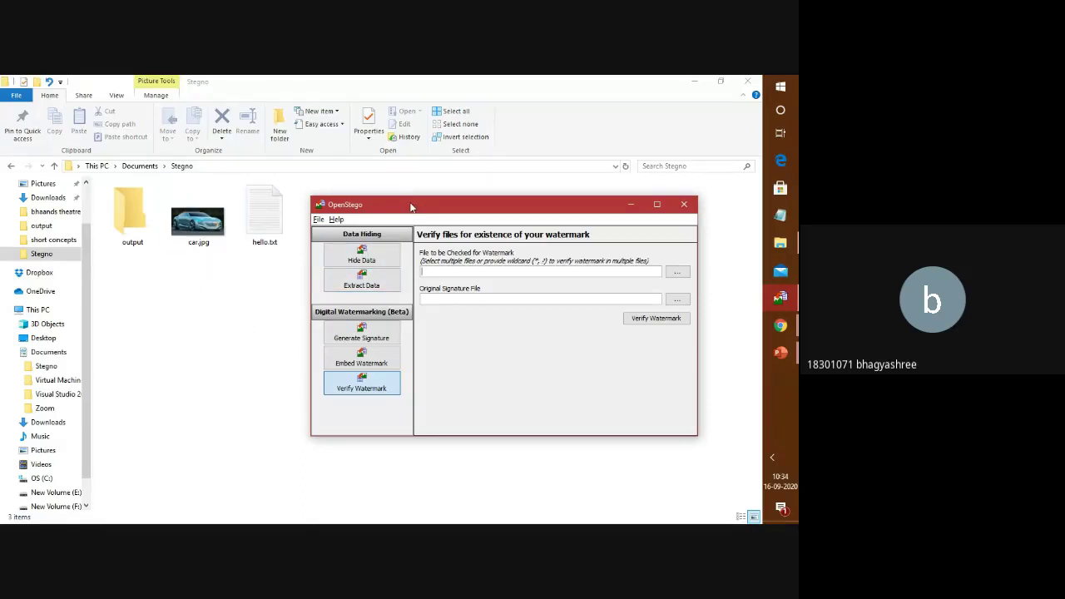
left_click_drag(411, 207, 425, 196)
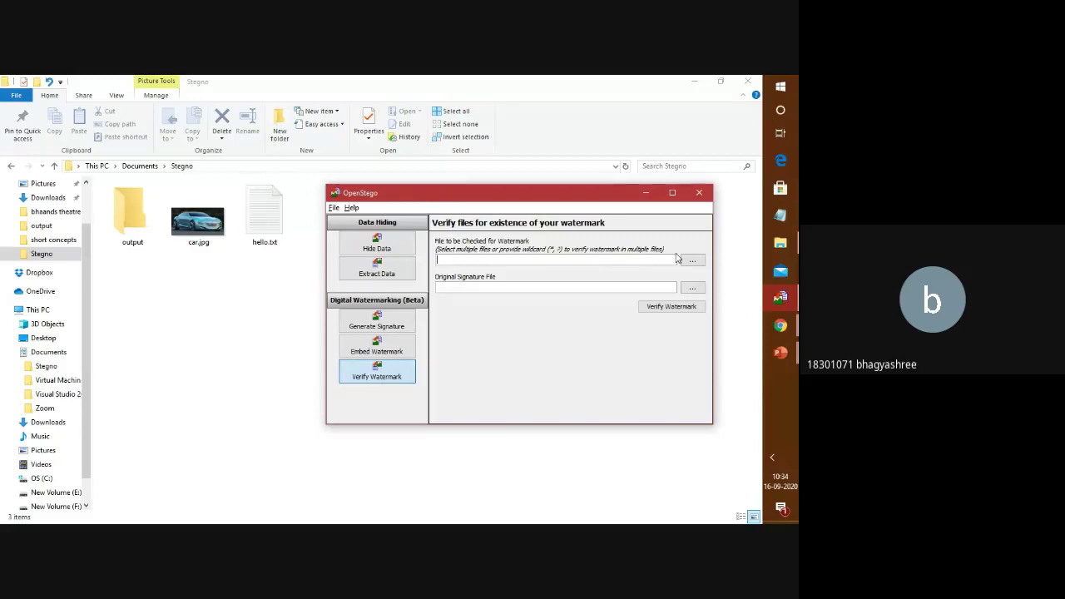
left_click(692, 261)
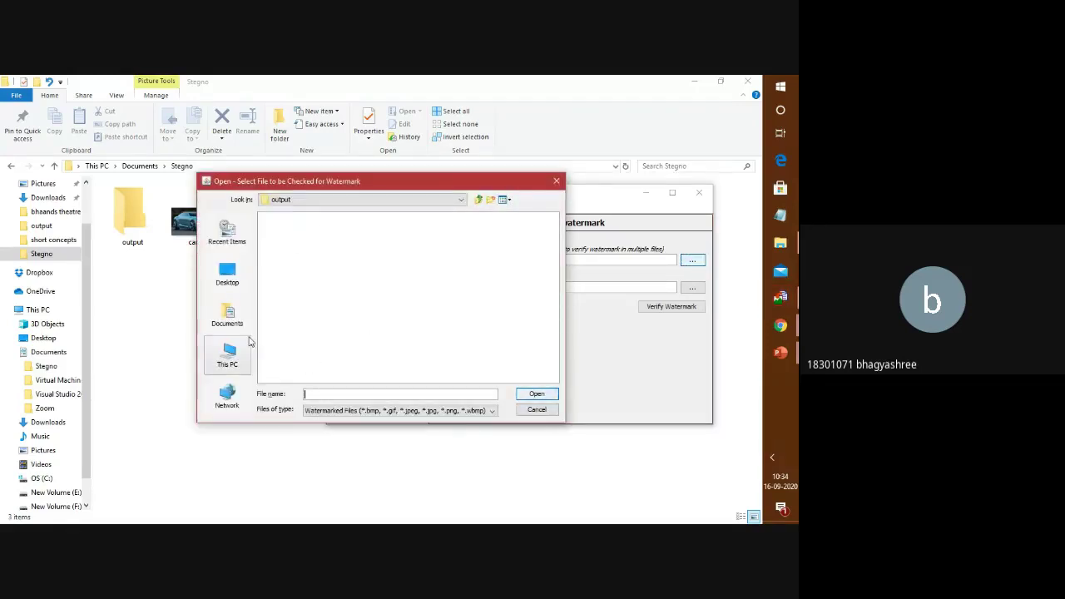
left_click(233, 310)
left_click(277, 218)
left_click(277, 217)
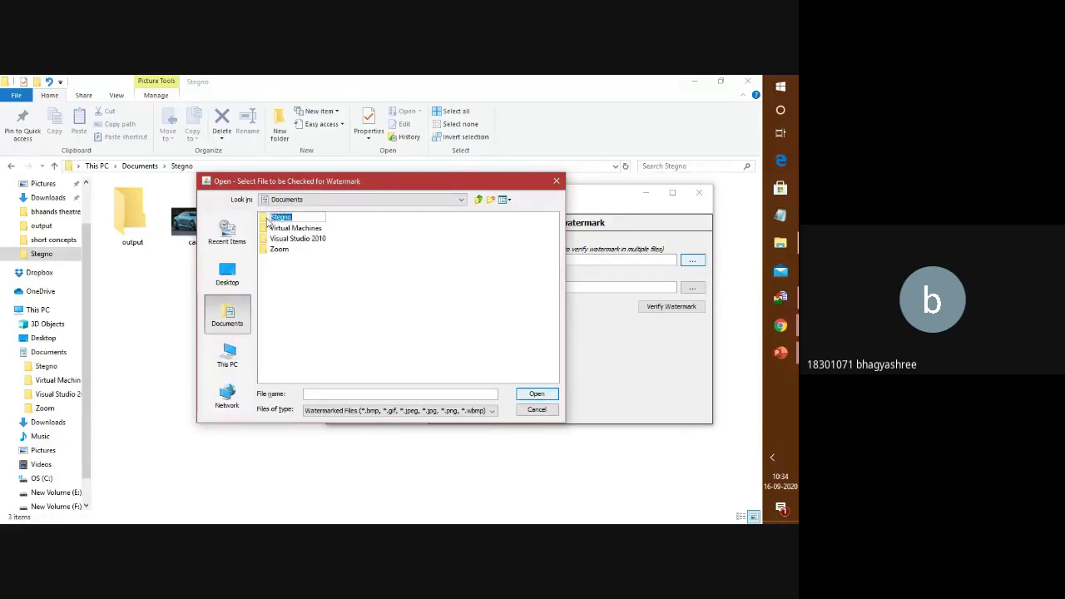
double_click(277, 217)
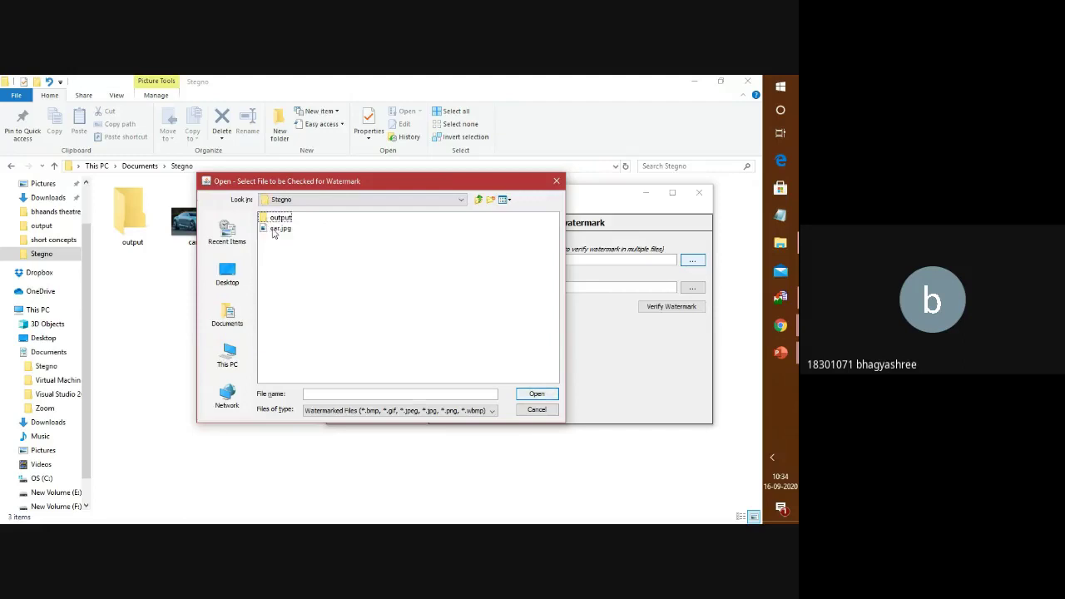
left_click(556, 180)
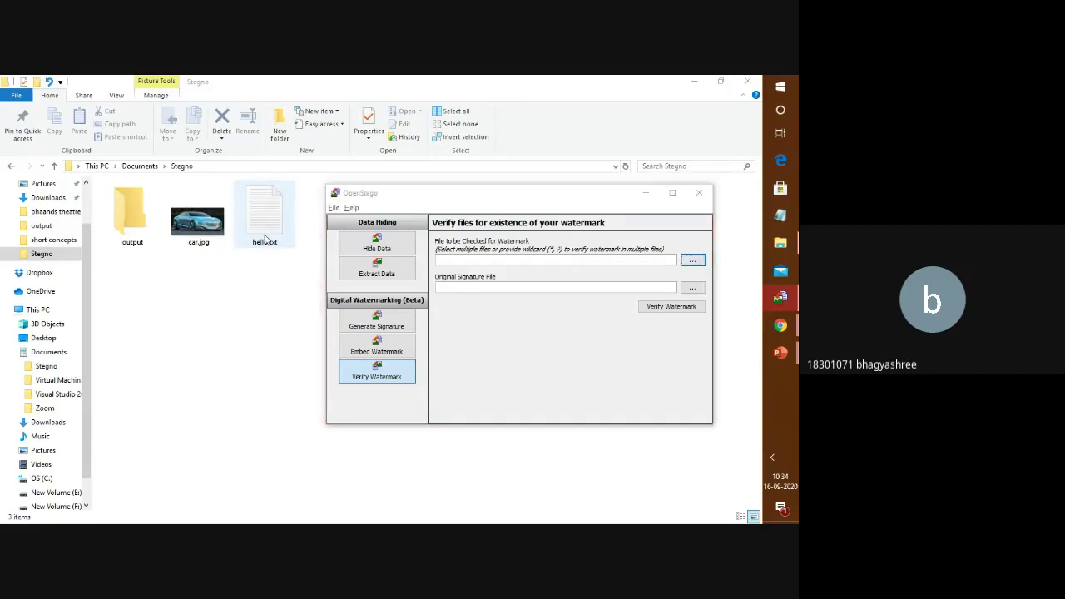
View the car.jpg image from the Stegno folder, then close the viewer and dismiss the error dialog.
left_click(268, 230)
left_click(183, 241)
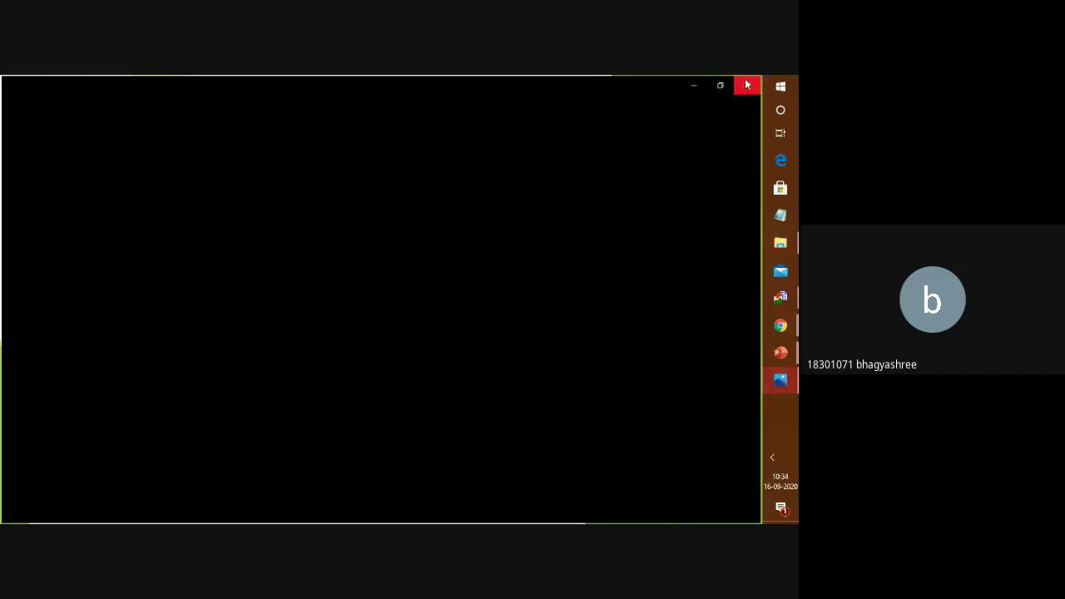
left_click(747, 85)
left_click(779, 296)
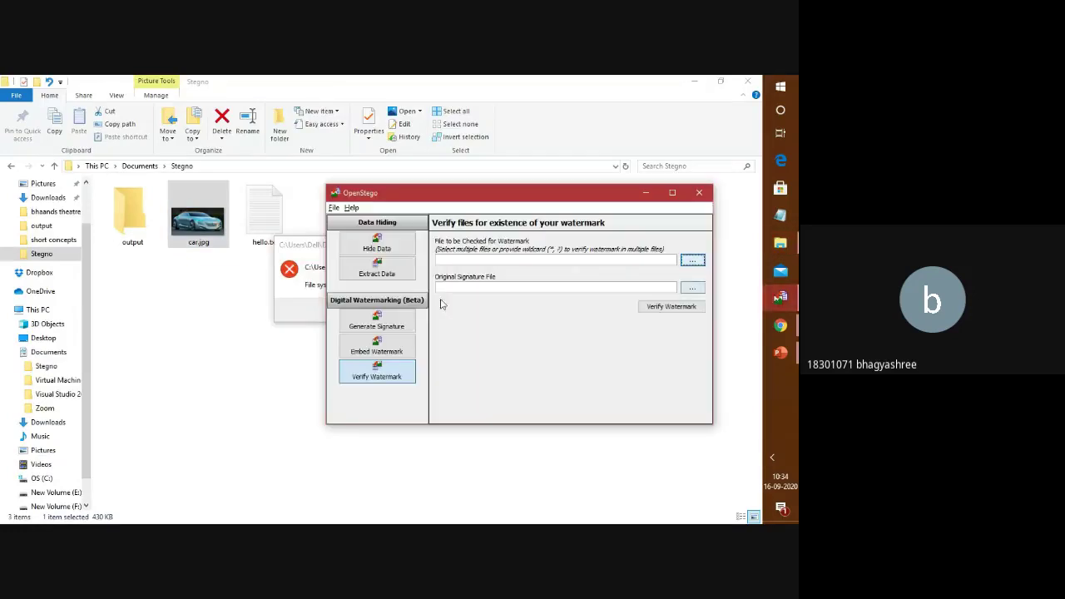
left_click_drag(437, 199, 436, 317)
left_click(469, 247)
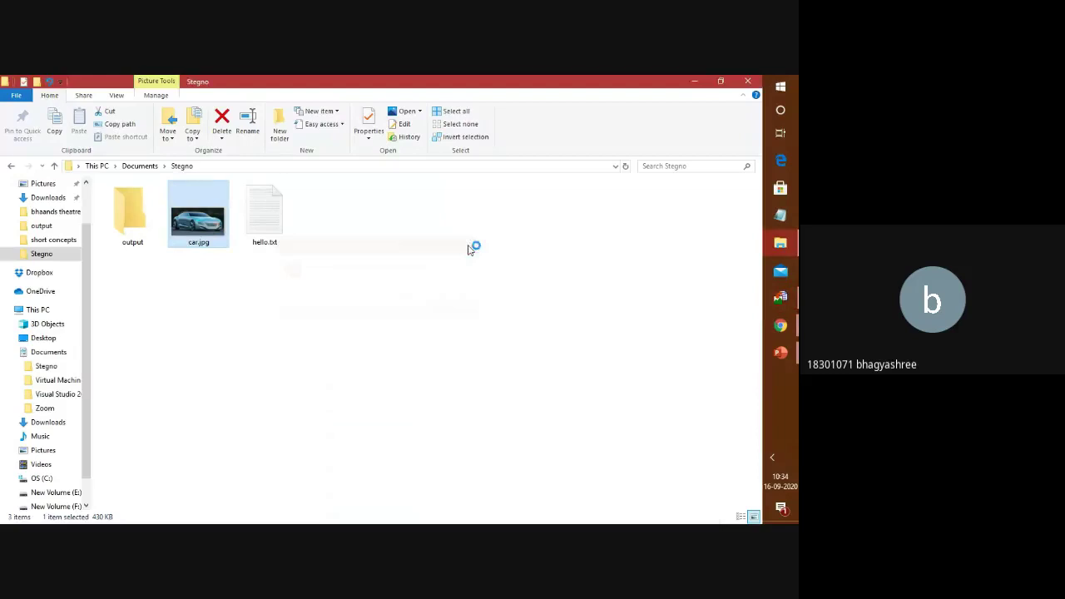
Switch to OpenStego's Hide Data mode and choose hello.txt from Documents\Stegno as the message file.
left_click(780, 297)
left_click(360, 370)
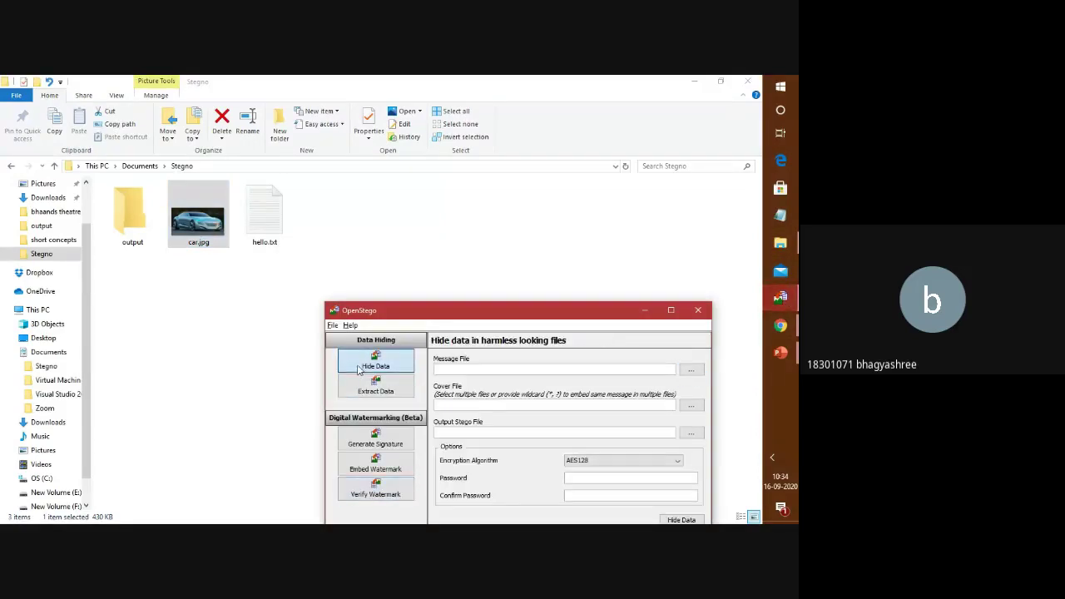
left_click_drag(449, 314, 399, 211)
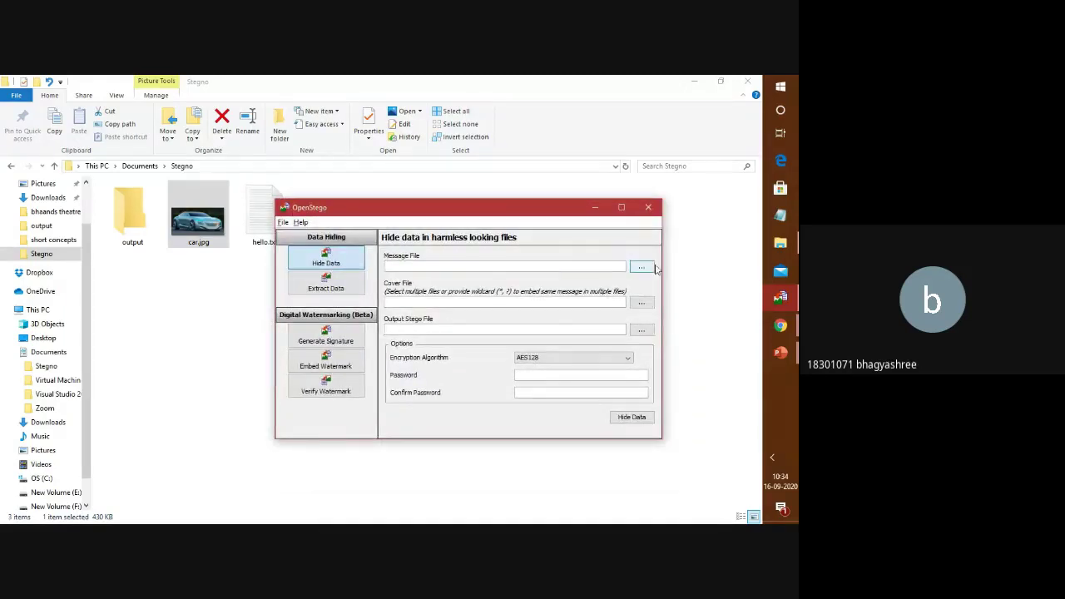
left_click(641, 267)
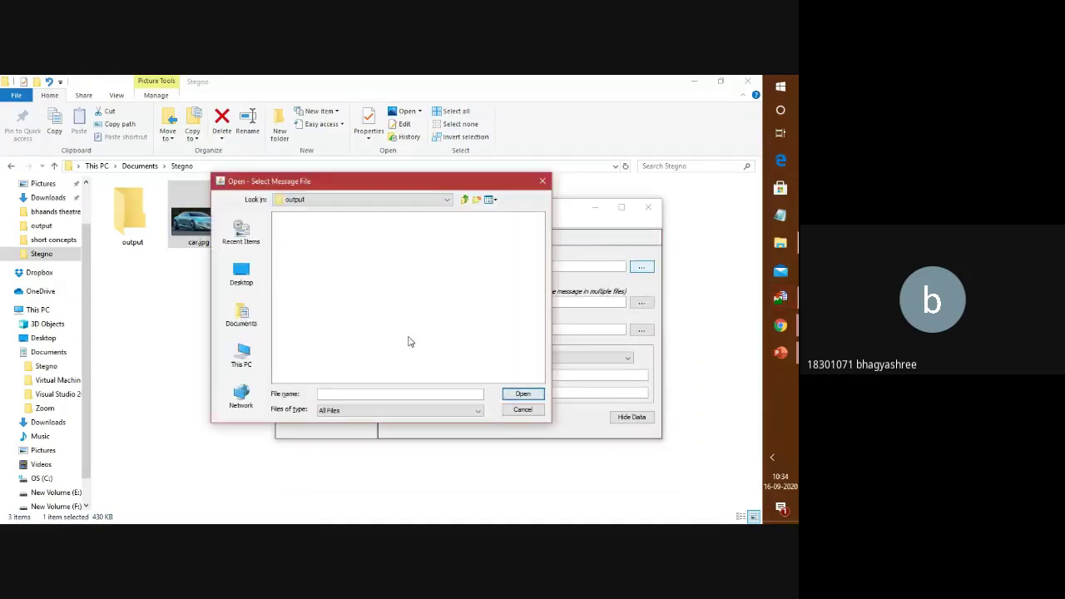
left_click(241, 314)
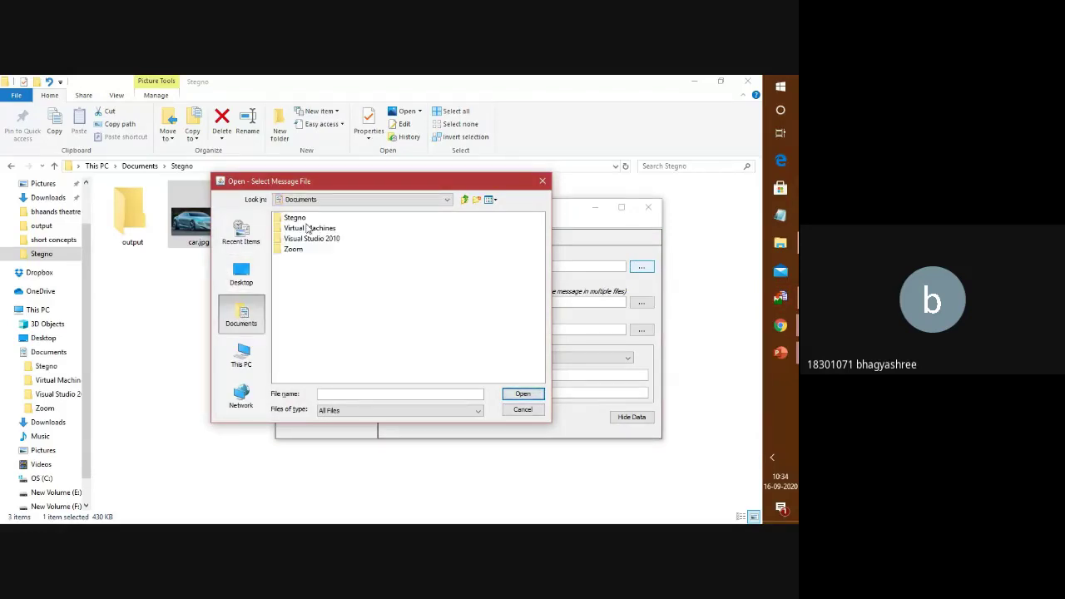
double_click(297, 218)
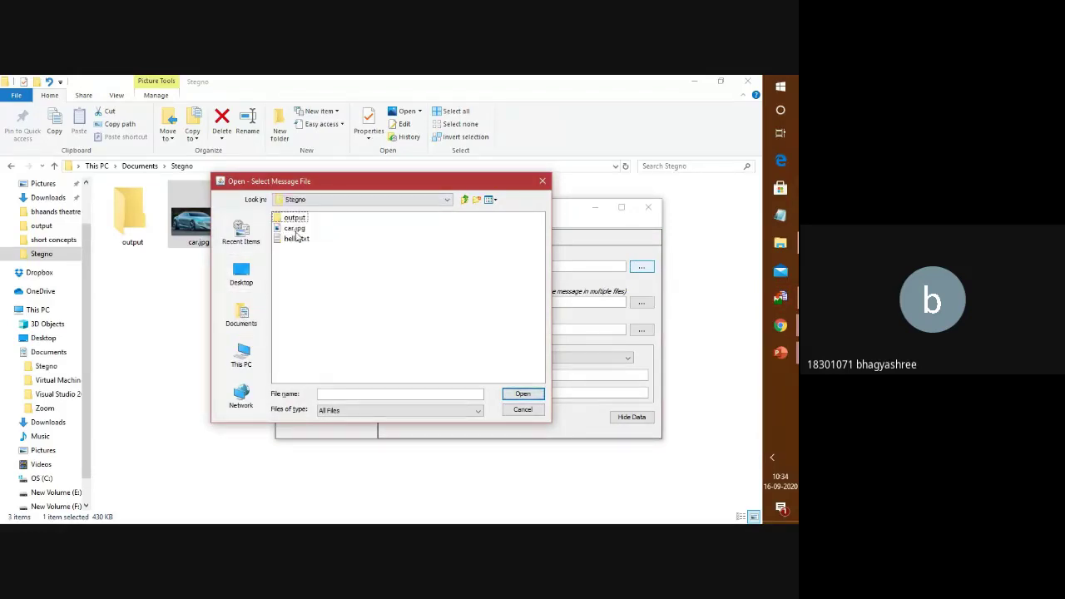
left_click(296, 239)
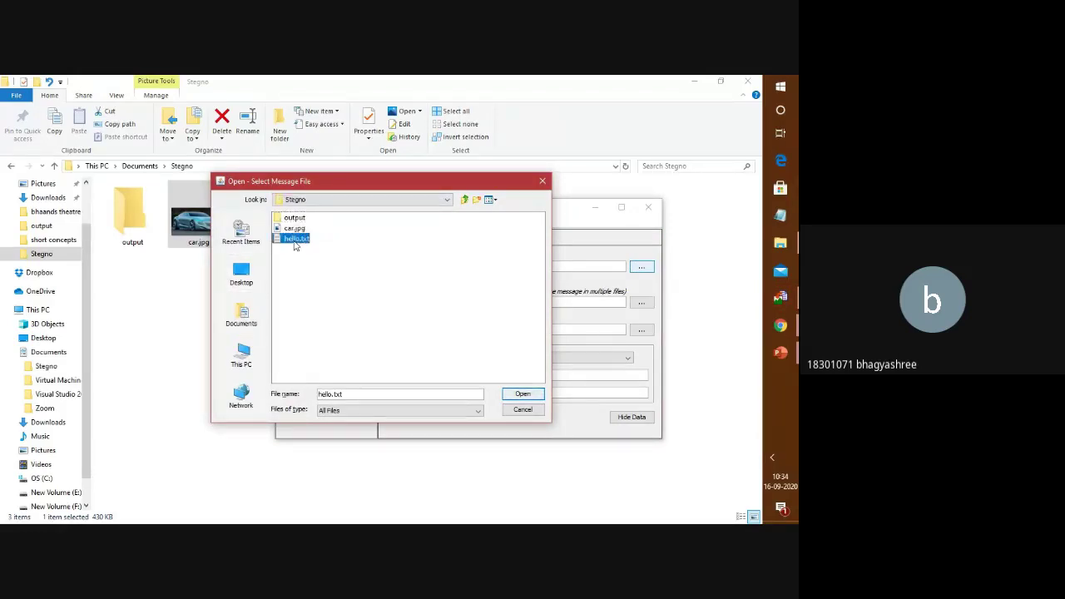
left_click(522, 396)
Choose car.jpg as the cover file and set the output stego file to output1 in the Stegno\output folder.
left_click(638, 303)
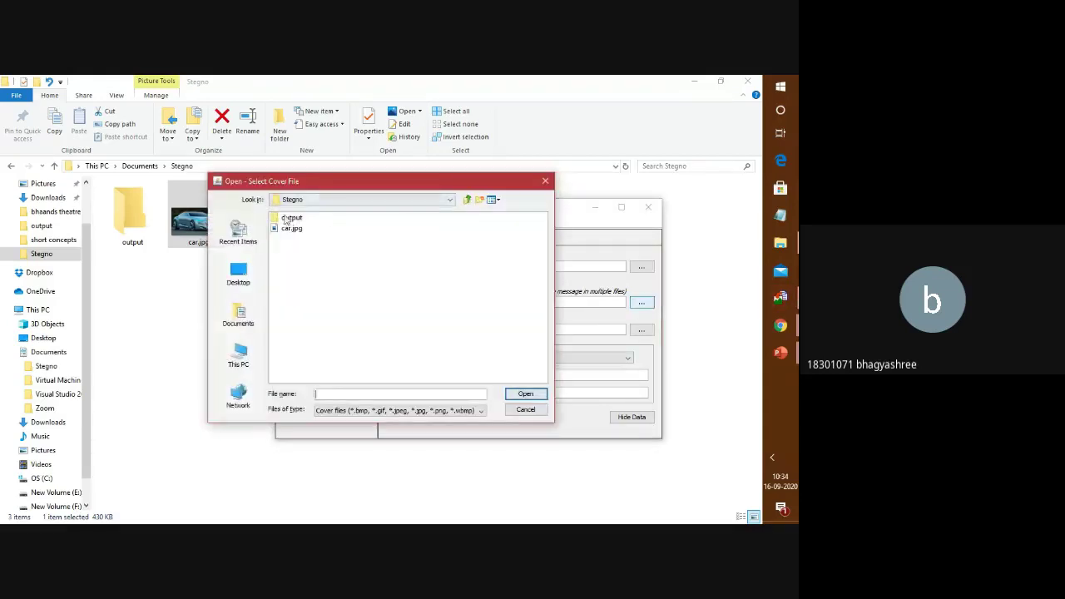
left_click(290, 228)
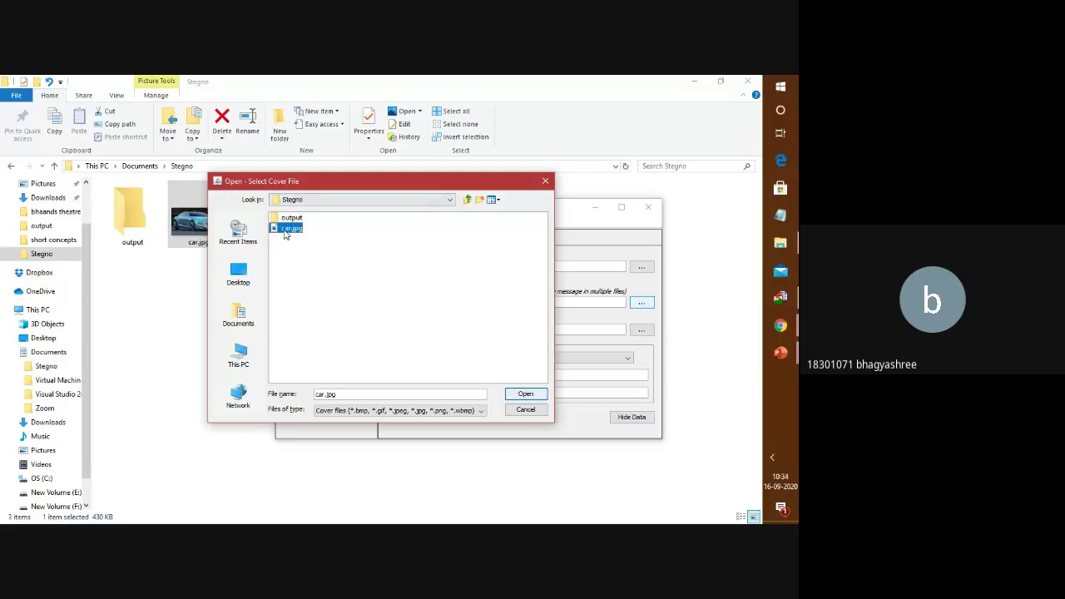
left_click(524, 394)
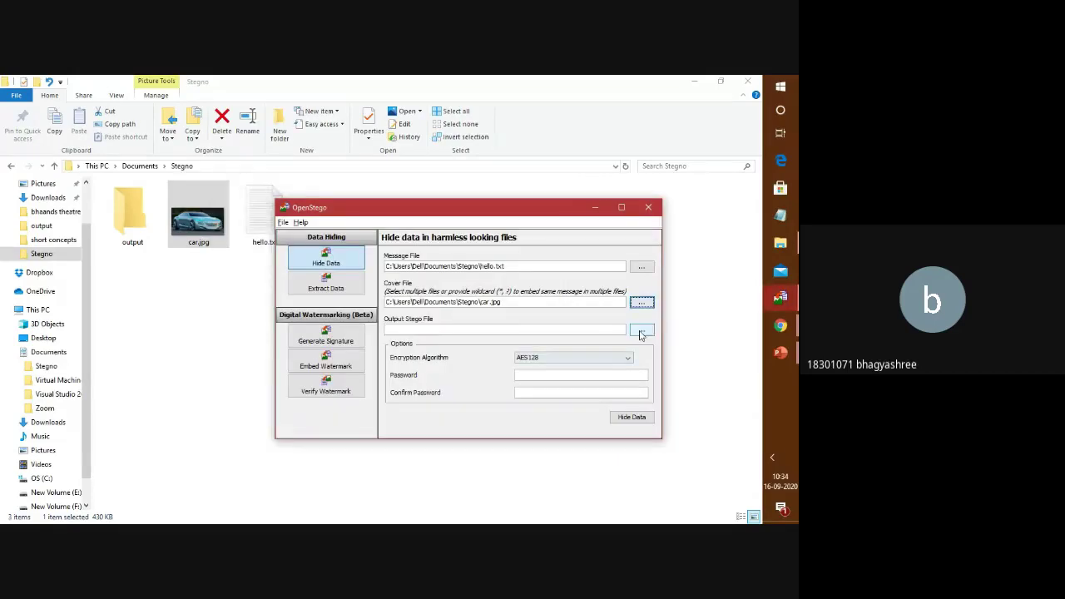
left_click(641, 331)
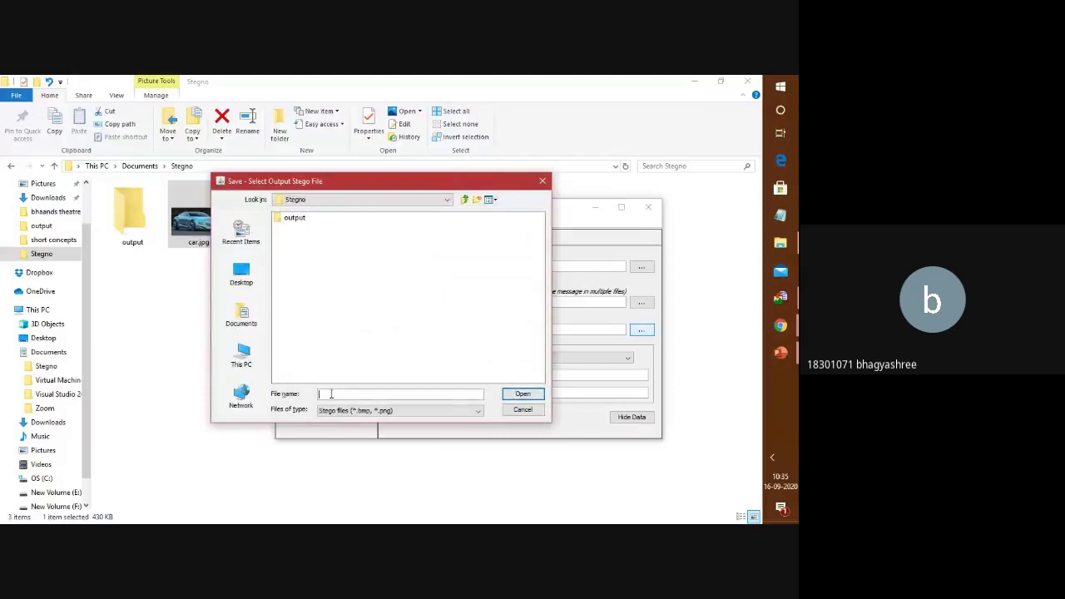
type("output1")
double_click(291, 218)
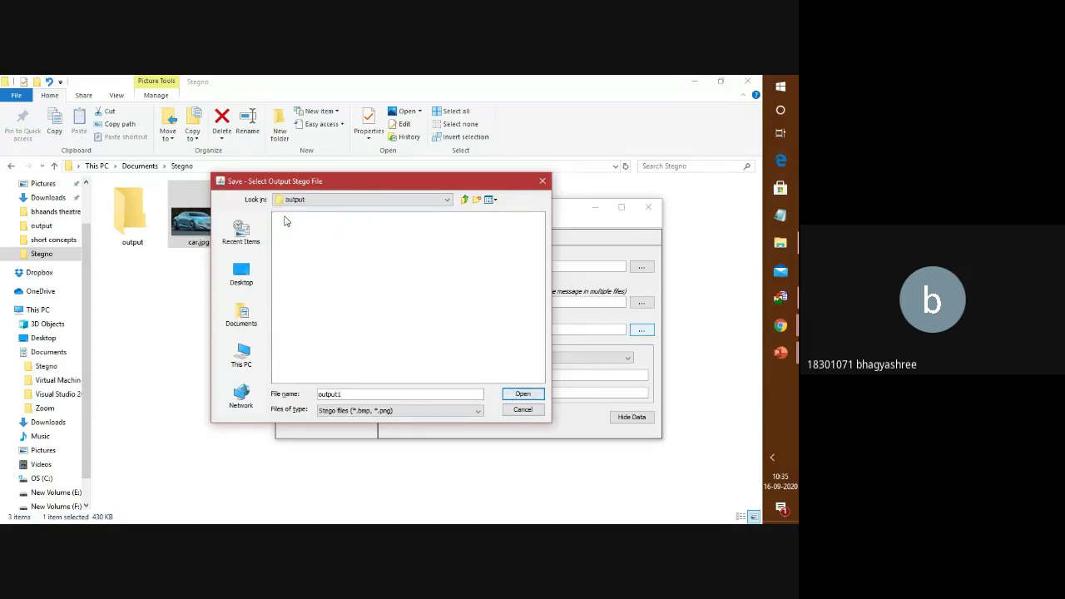
left_click(521, 395)
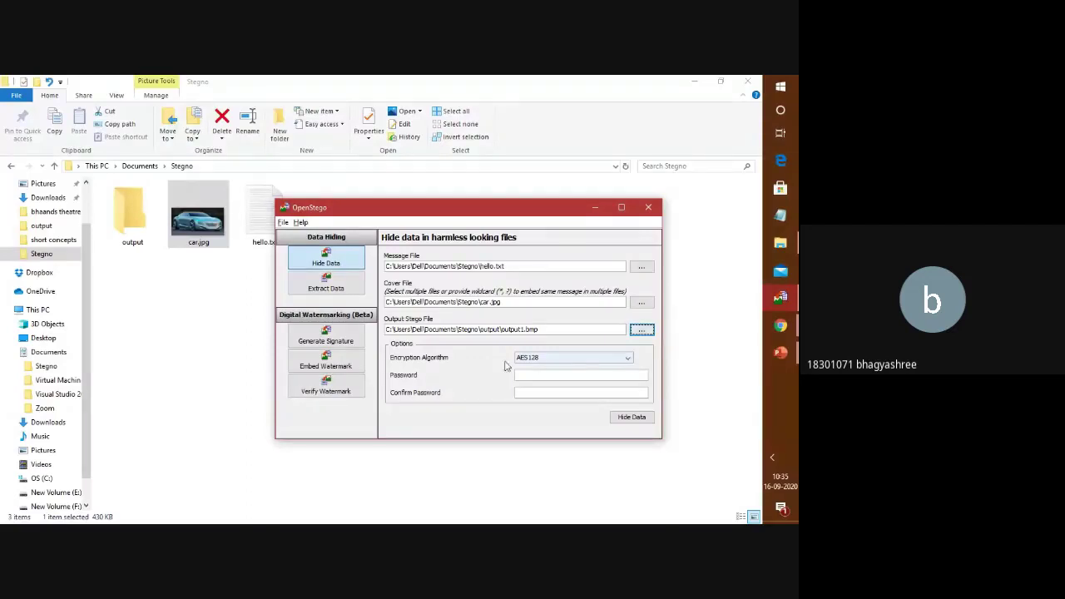
Enter and confirm the encryption password, then hide the message in the cover image and dismiss the success dialog.
left_click(530, 375)
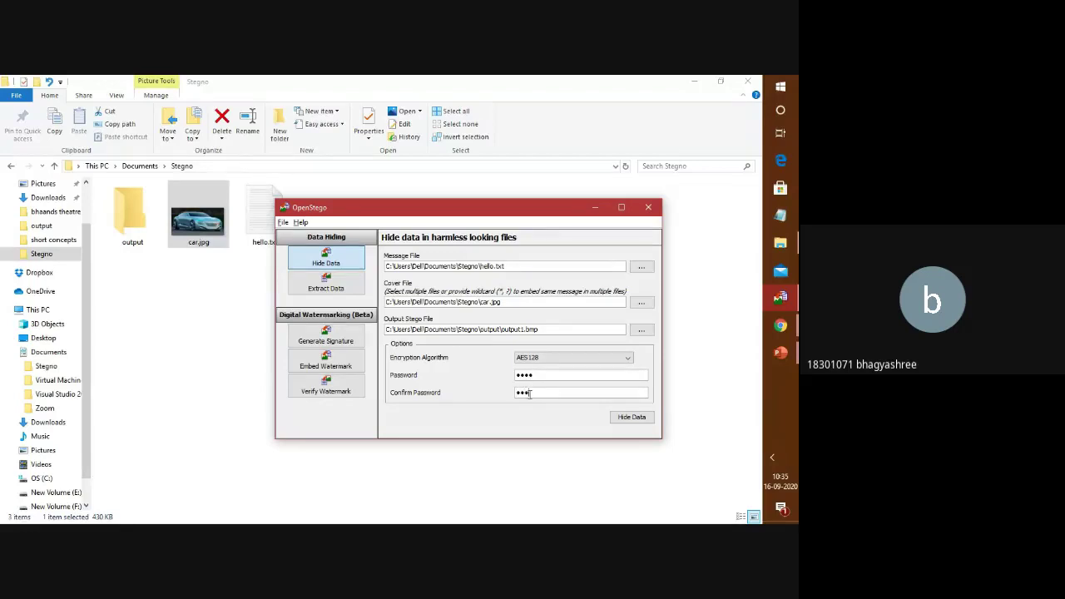
left_click(626, 420)
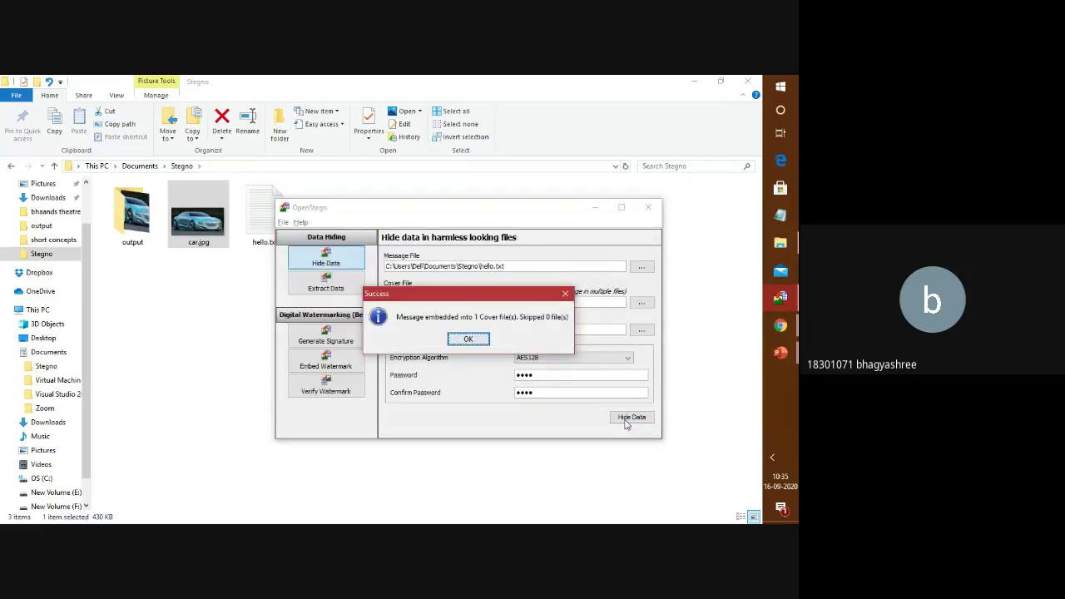
left_click(468, 339)
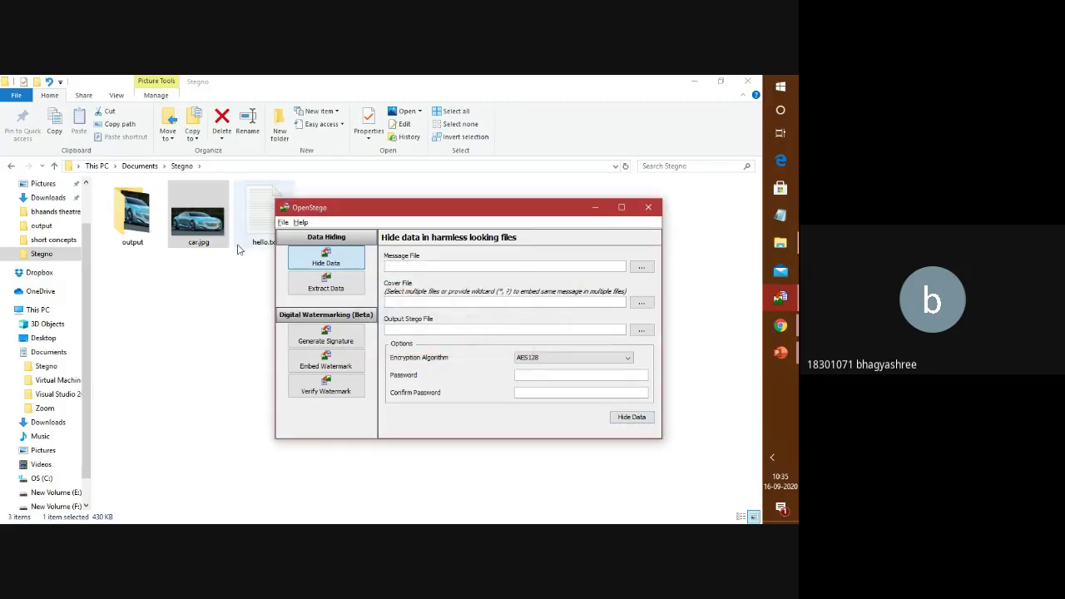
Open the output folder in File Explorer to examine the generated stego image, then return to OpenStego.
left_click(145, 233)
double_click(145, 233)
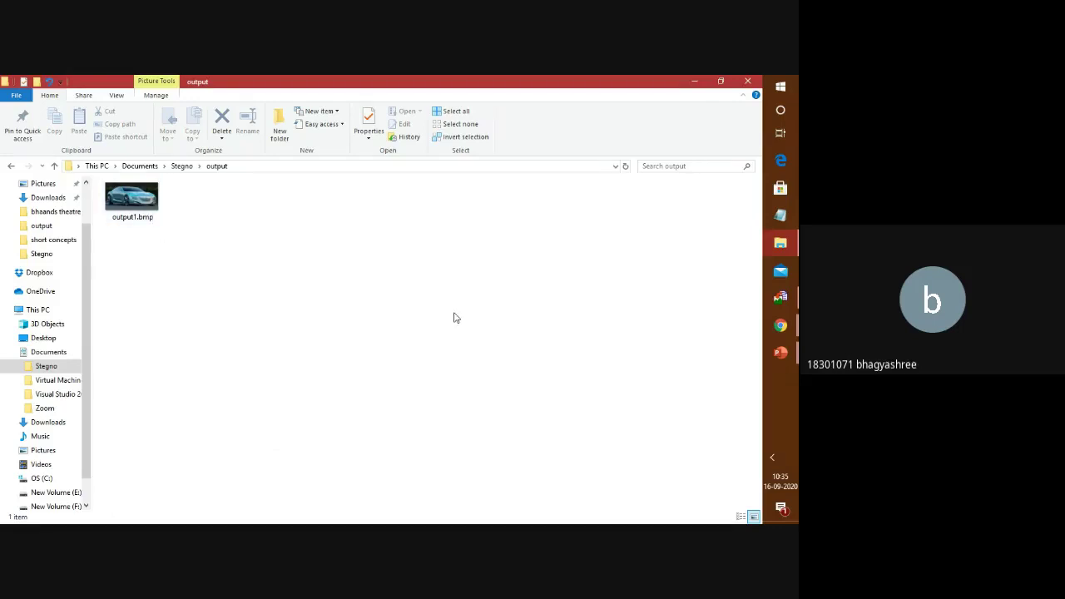
left_click(781, 298)
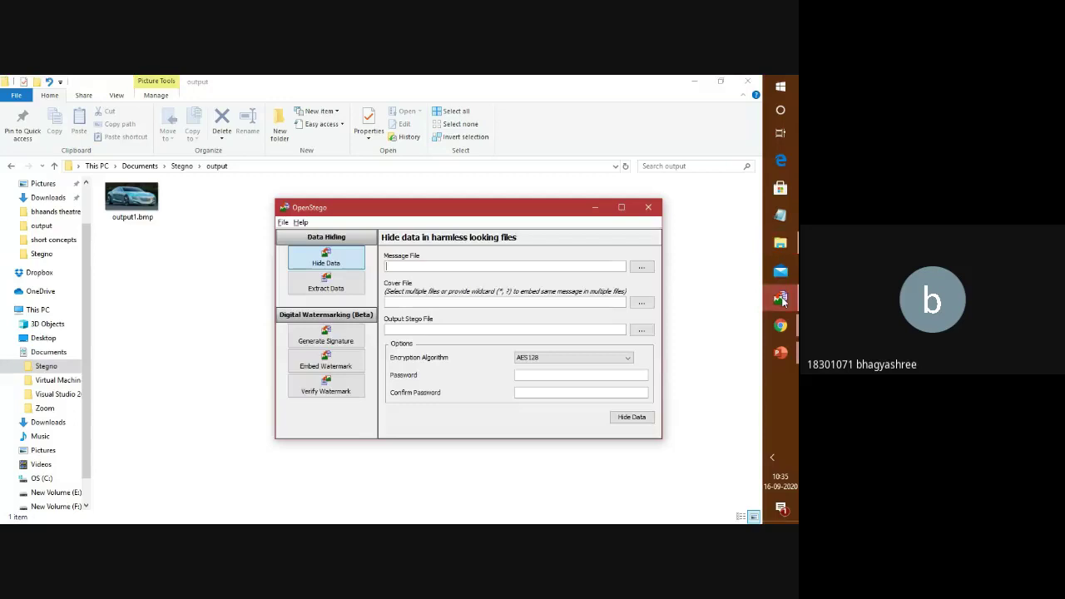
Set up Extract Data with output1.bmp as the input stego file and Documents\Stegno\output as the message output folder.
left_click(317, 289)
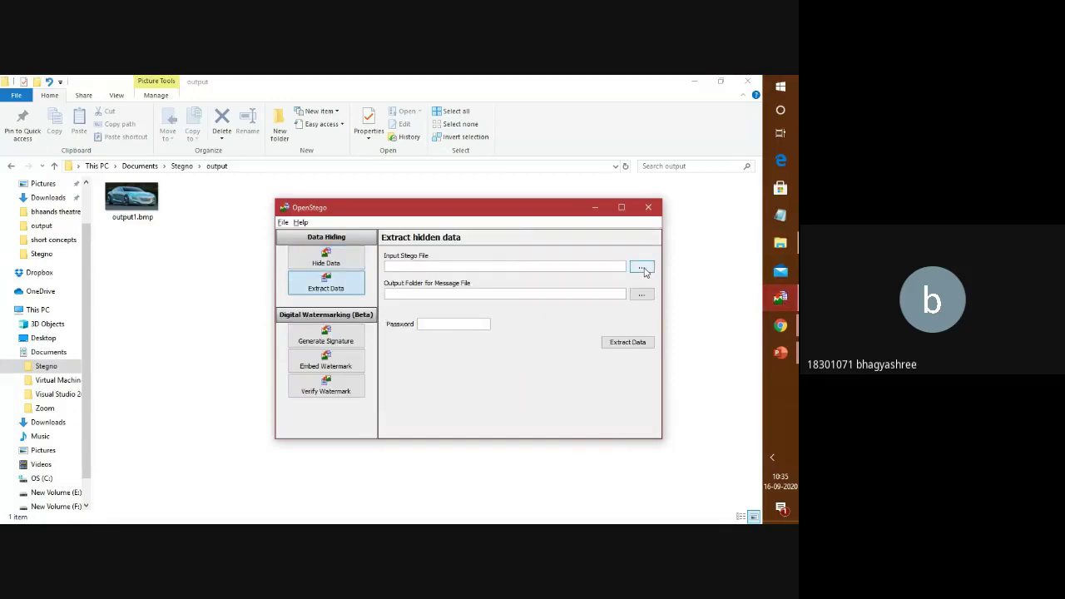
left_click(642, 267)
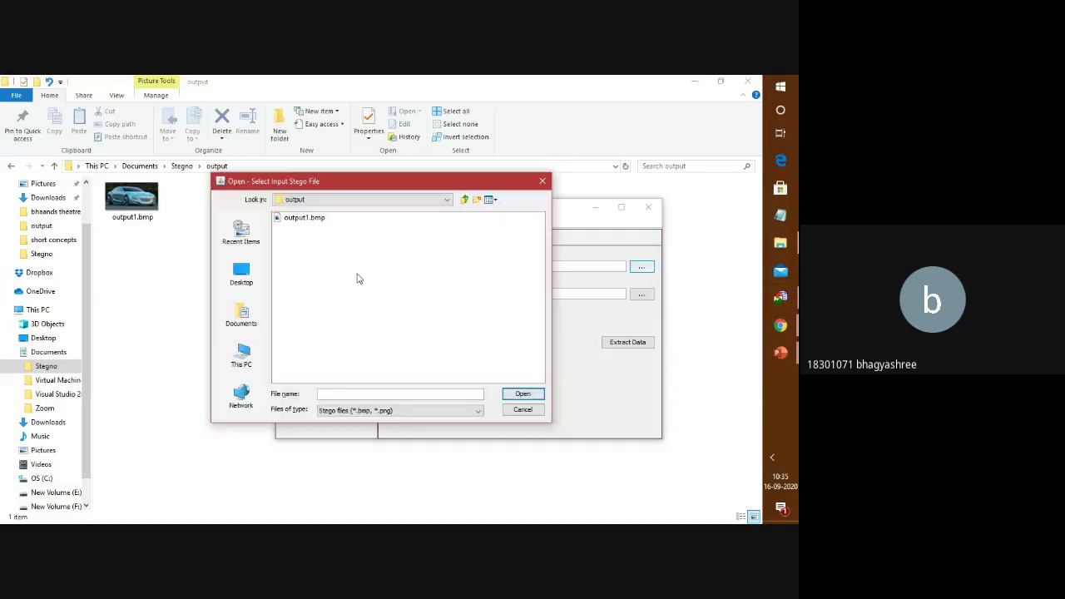
left_click(300, 218)
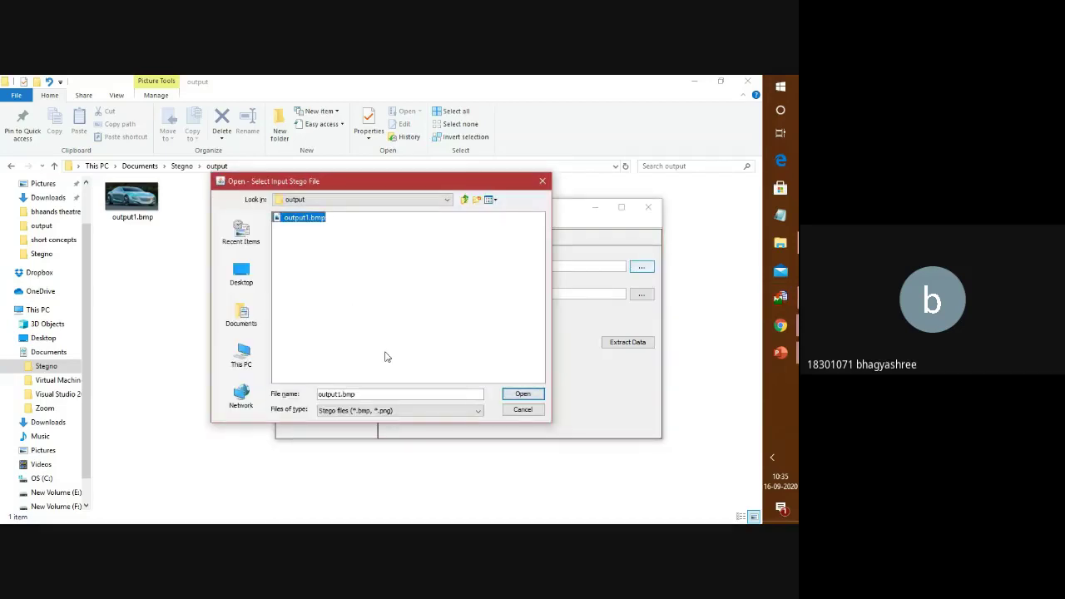
left_click(521, 394)
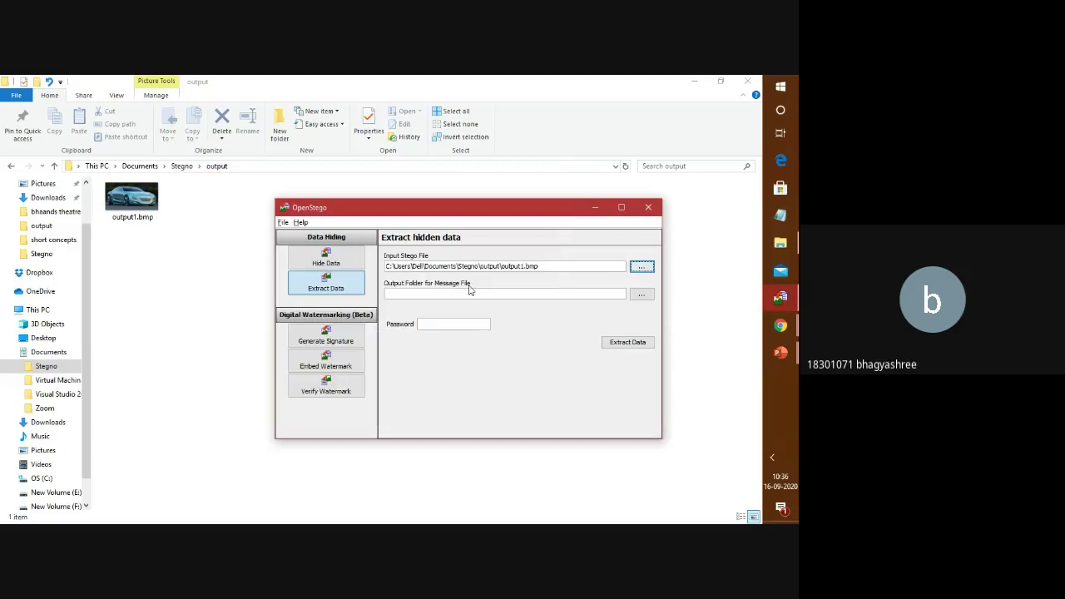
left_click(641, 295)
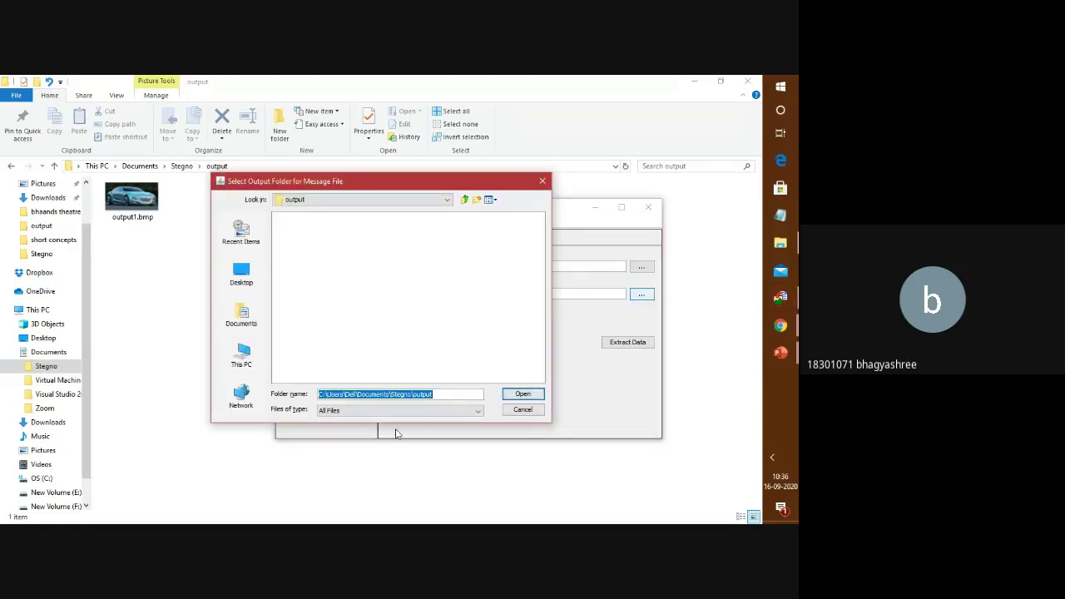
left_click(519, 394)
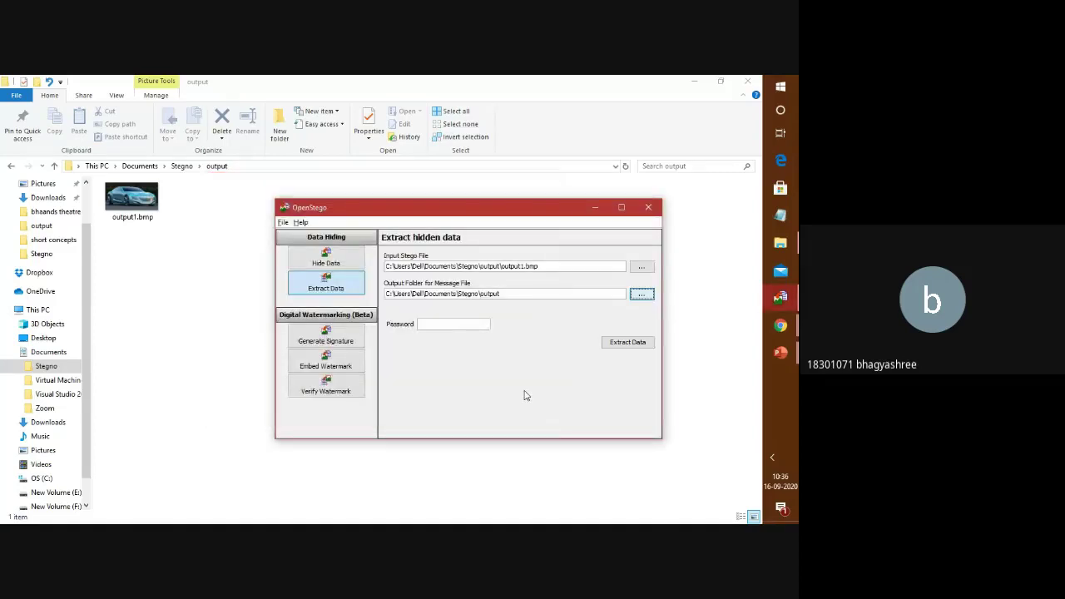
Enter the decryption password, extract the hidden message from output1.bmp, and dismiss the success dialog.
left_click(439, 325)
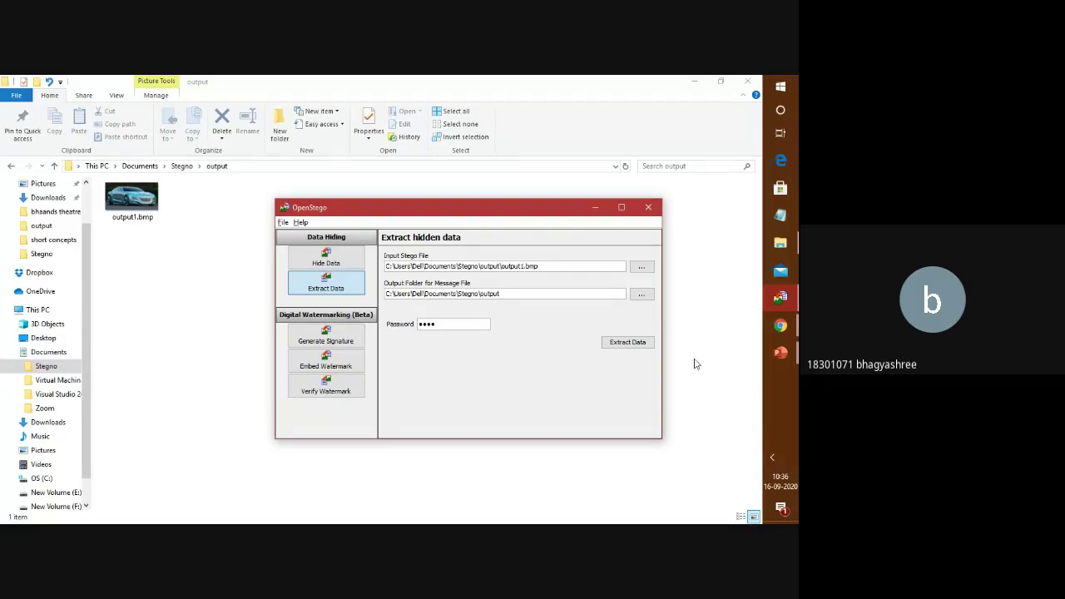
left_click(626, 344)
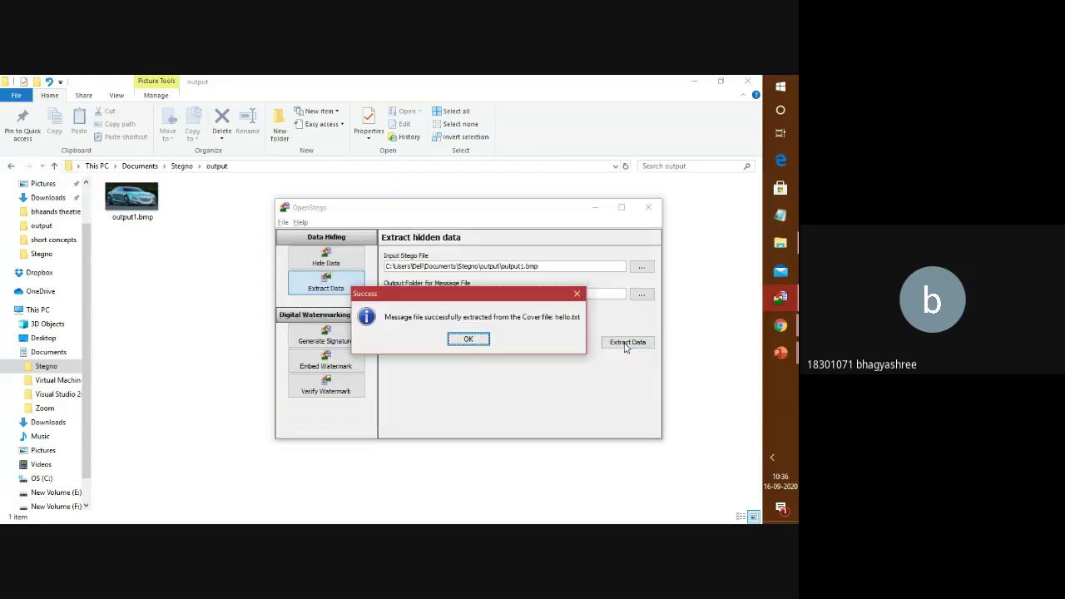
left_click(467, 339)
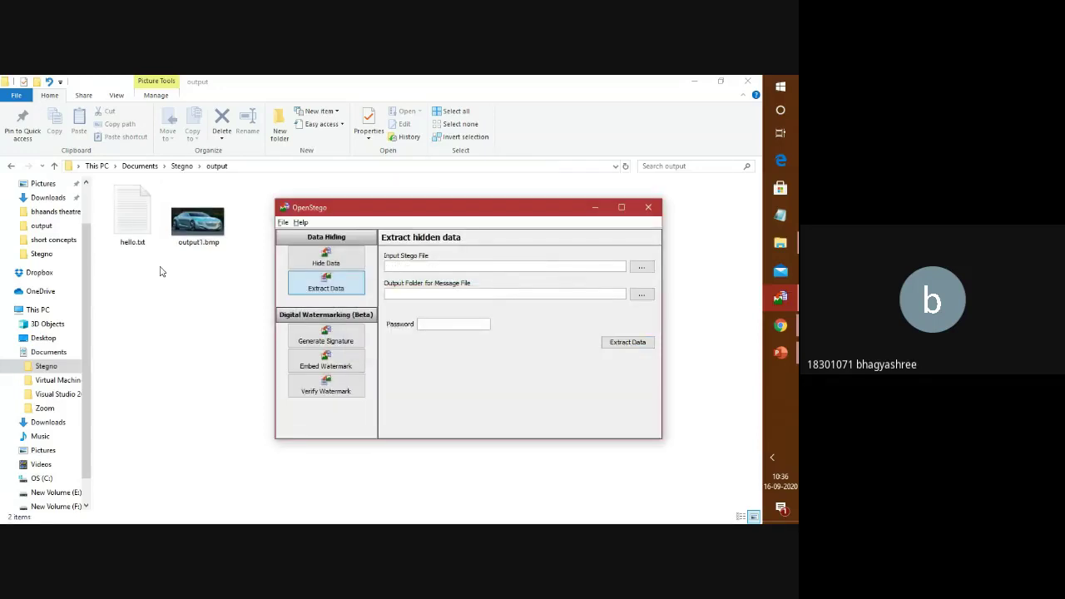
Open the extracted hello.txt from the output folder to read its content, close it, and return to OpenStego.
double_click(128, 216)
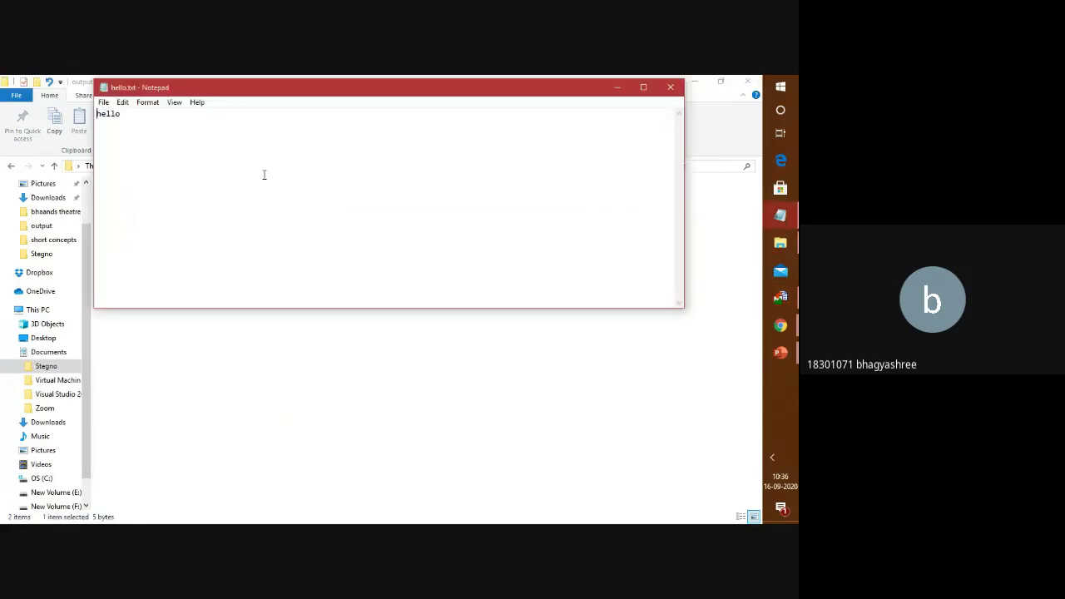
left_click(671, 88)
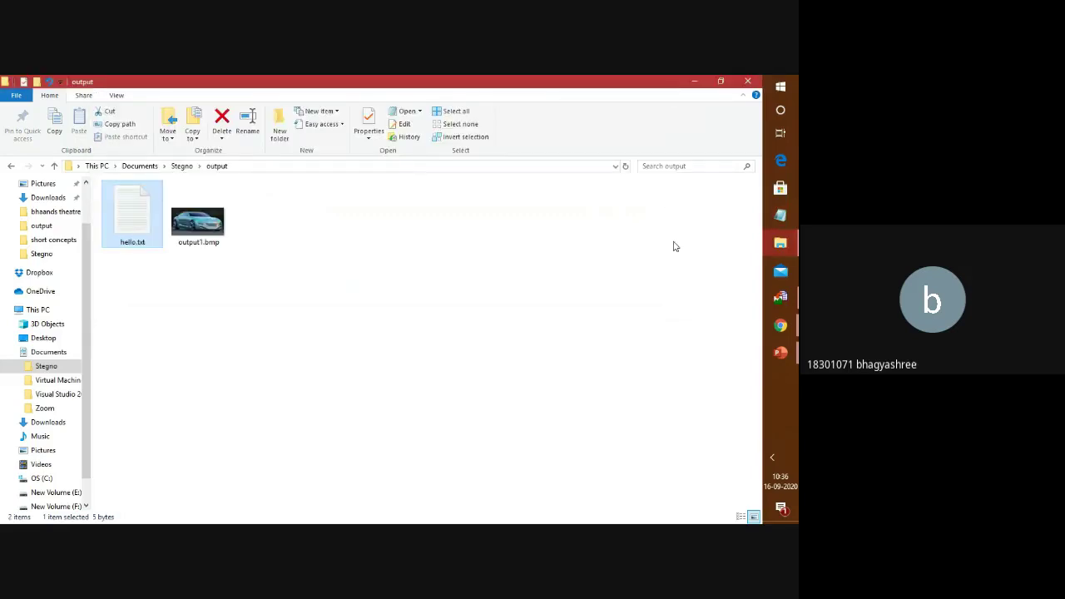
left_click(780, 298)
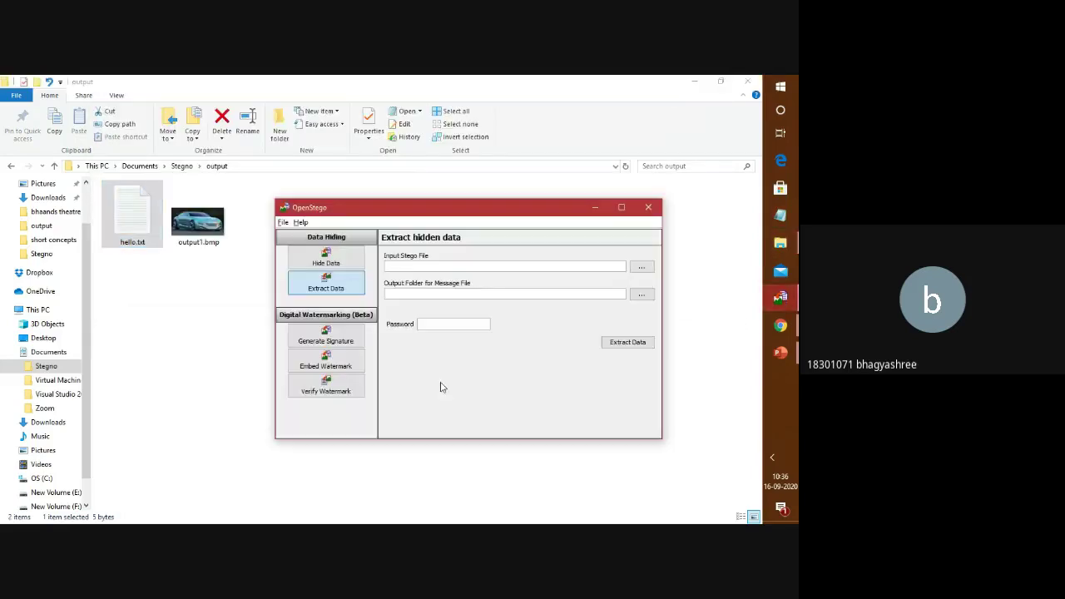
Generate a watermark signature with a passphrase, saving it as outputsig in the Stegno\output folder, and dismiss the success dialog.
left_click(325, 336)
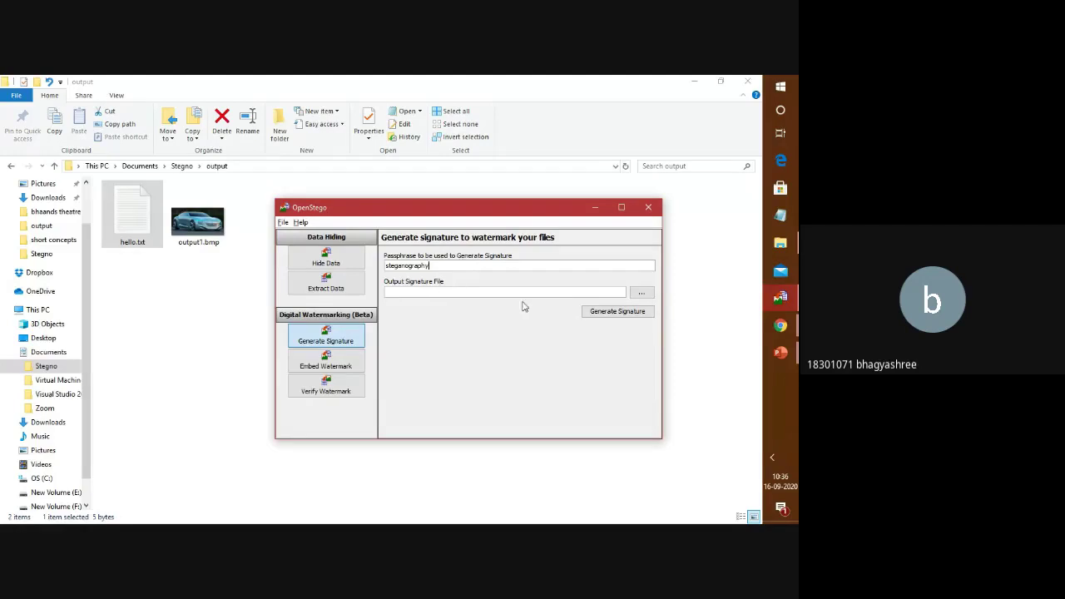
left_click(641, 294)
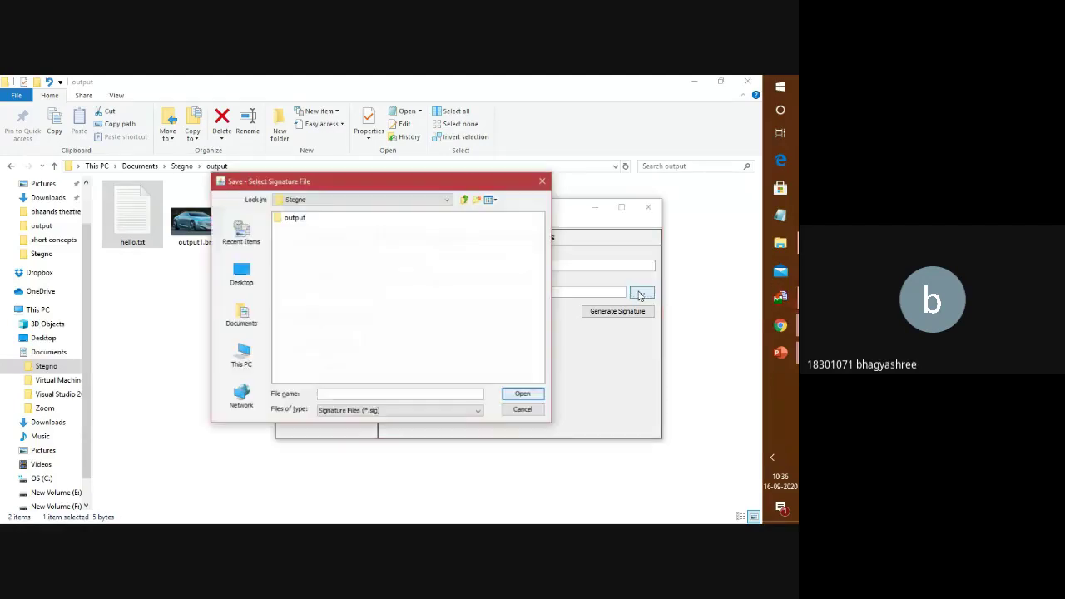
left_click(293, 219)
double_click(293, 219)
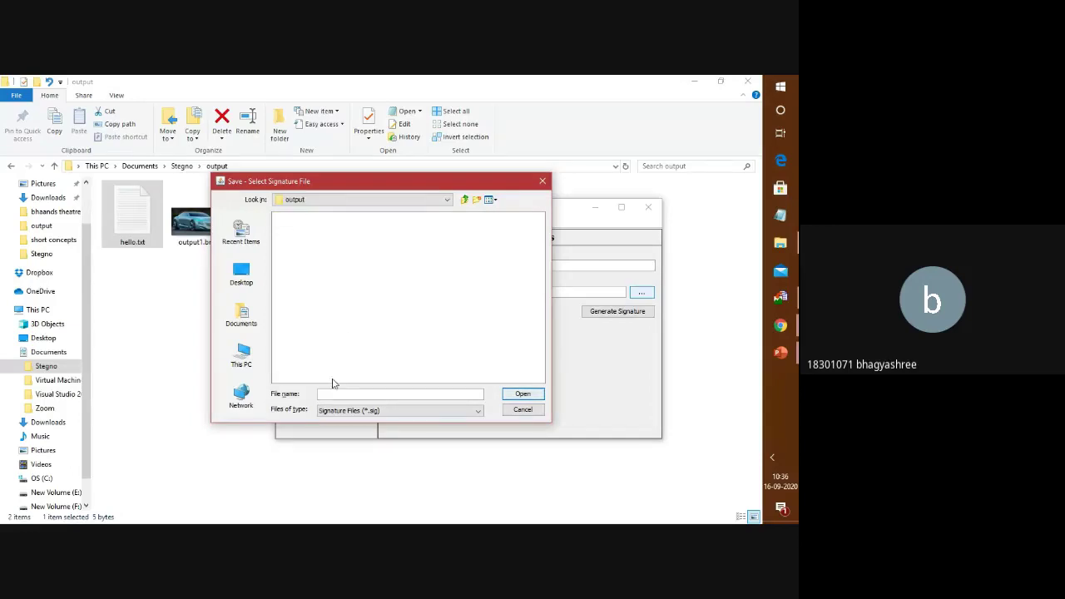
left_click(330, 392)
type("outputsig")
left_click(520, 395)
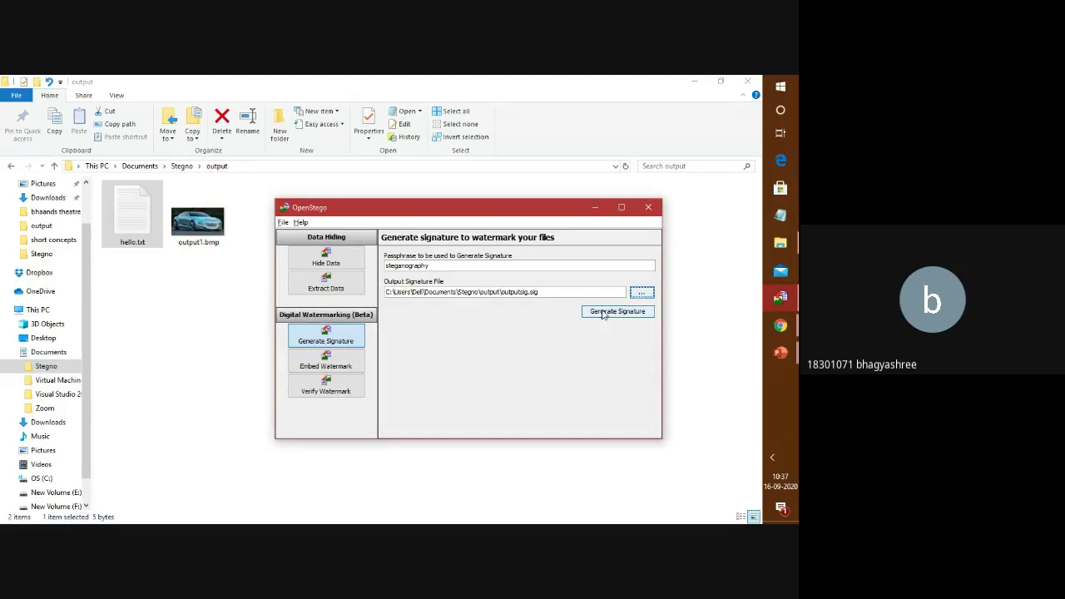
left_click(604, 312)
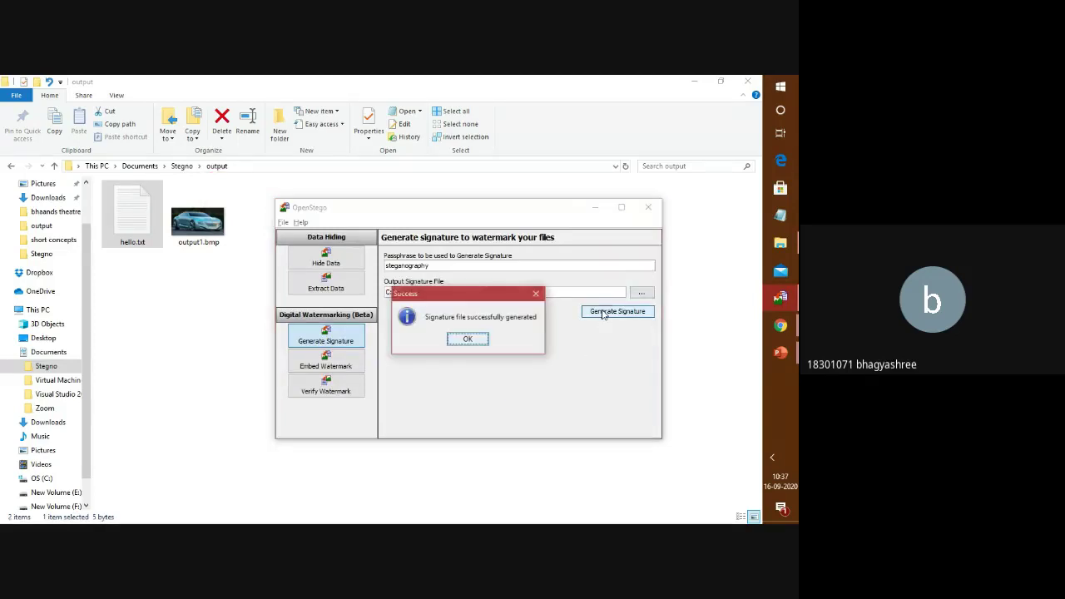
left_click(468, 340)
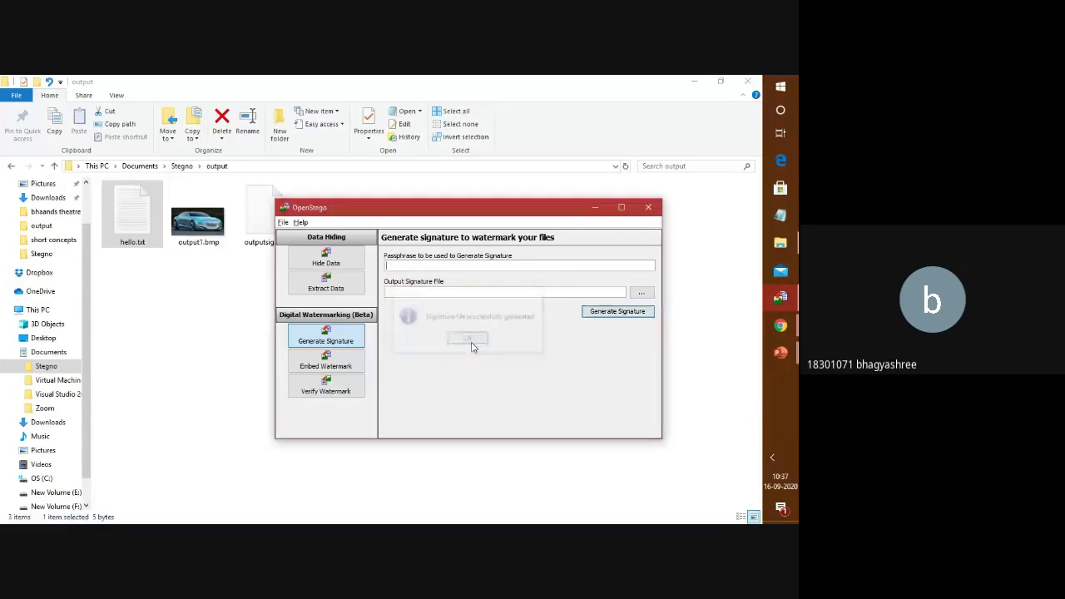
Move the OpenStego window aside to view the generated signature file in the output folder.
double_click(445, 210)
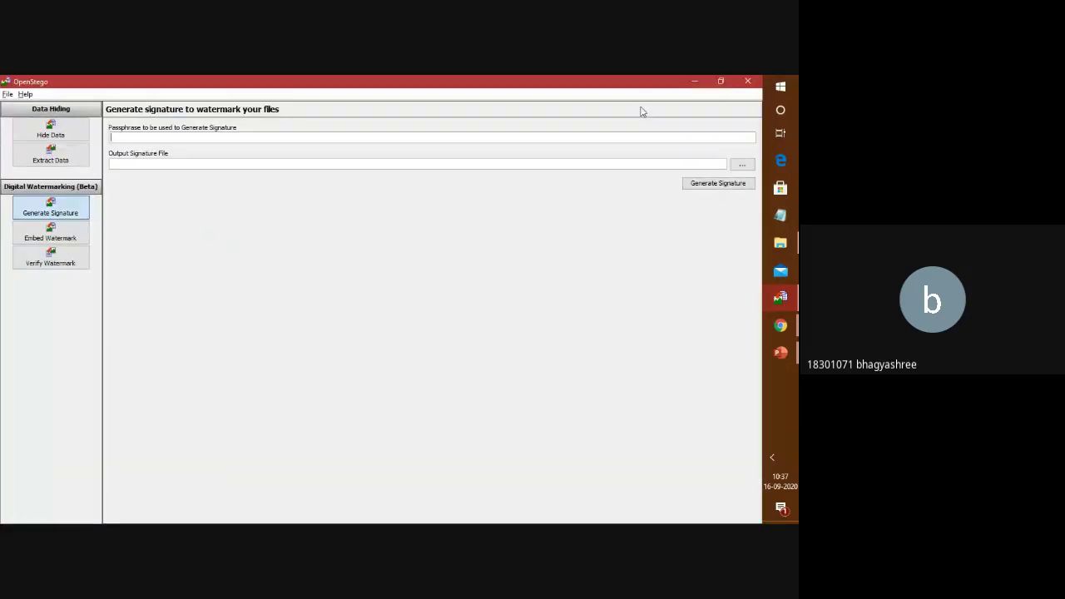
left_click(723, 81)
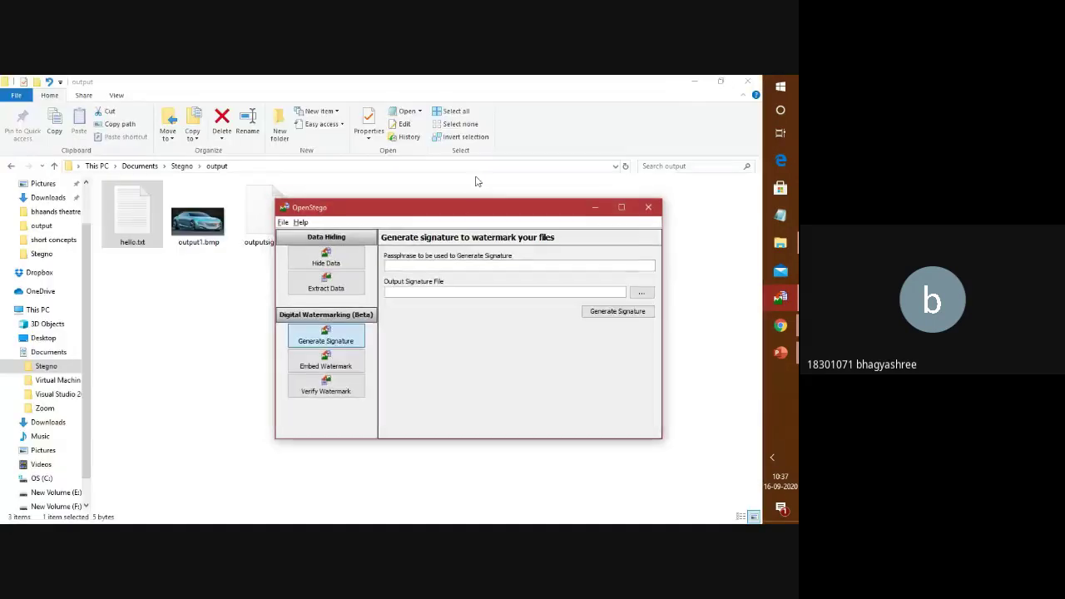
left_click_drag(470, 212, 550, 202)
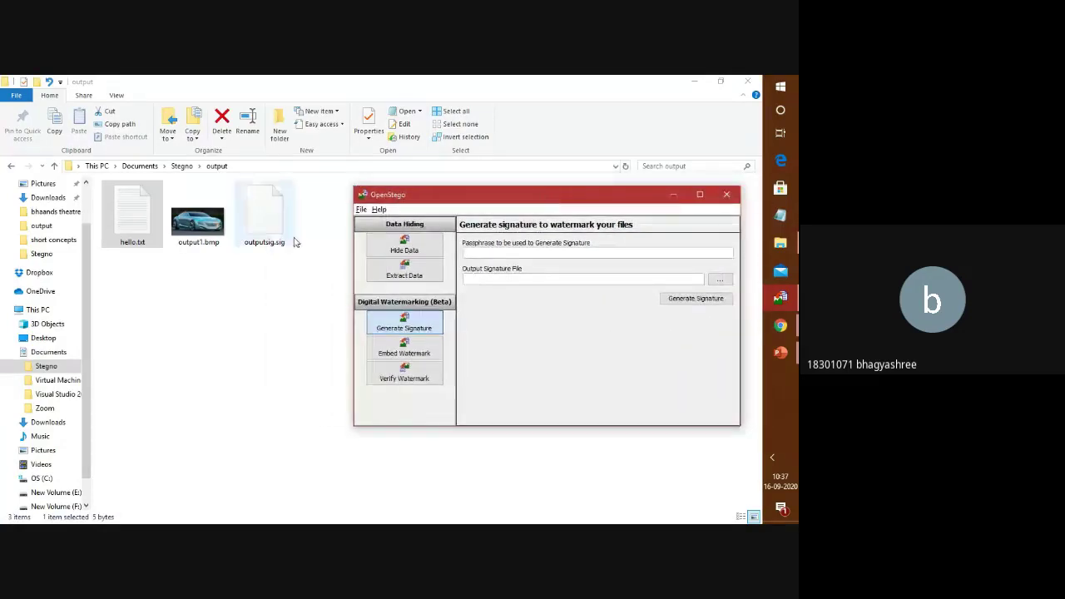
Set up Embed Watermark with car.jpg as the file to be watermarked and outputsig.sig as the signature file.
left_click(422, 356)
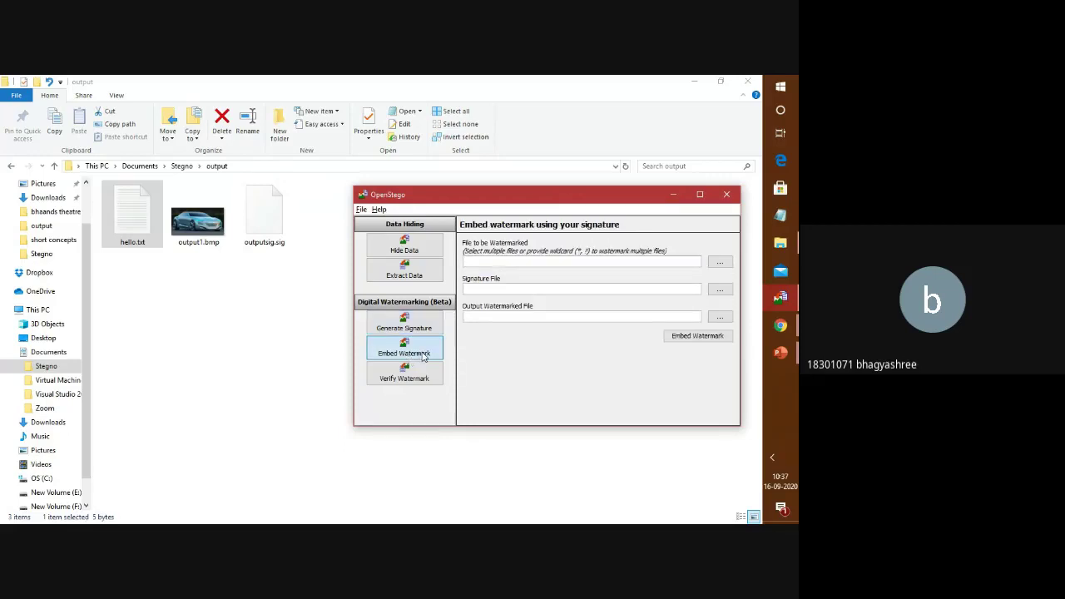
left_click(719, 263)
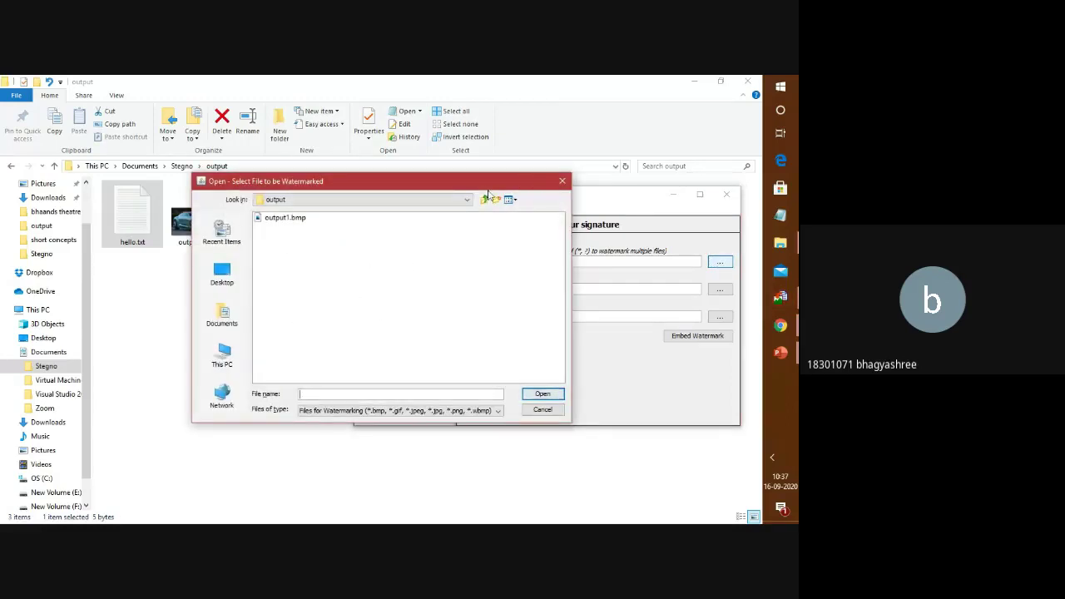
left_click(221, 320)
double_click(281, 219)
left_click(279, 228)
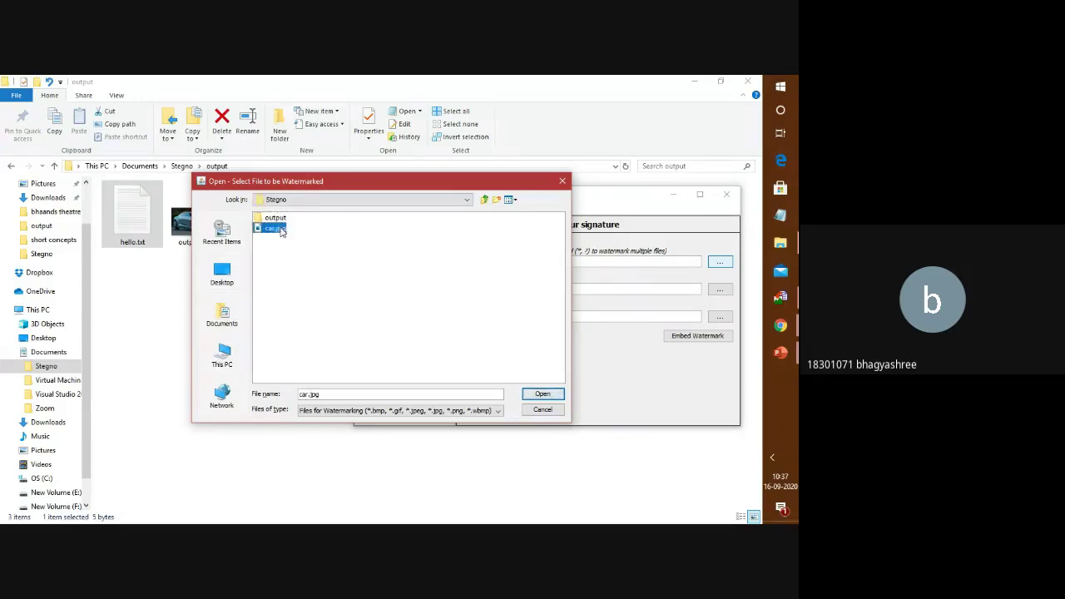
double_click(279, 228)
left_click(720, 289)
double_click(293, 219)
double_click(302, 219)
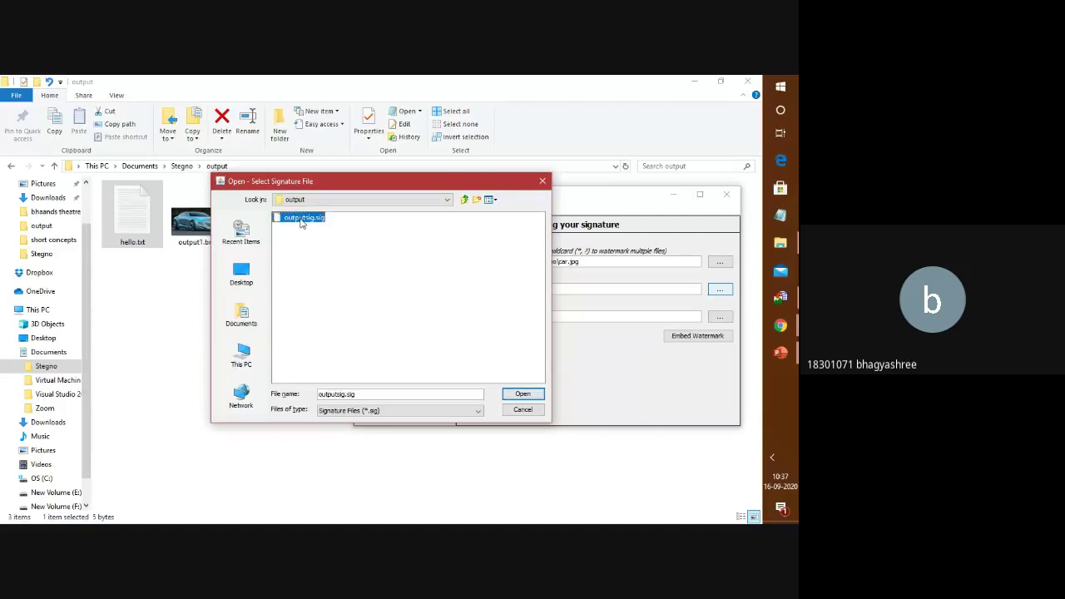
Name the output watermarked file outputmark in the output folder, embed the watermark, and dismiss the success dialog.
left_click(719, 316)
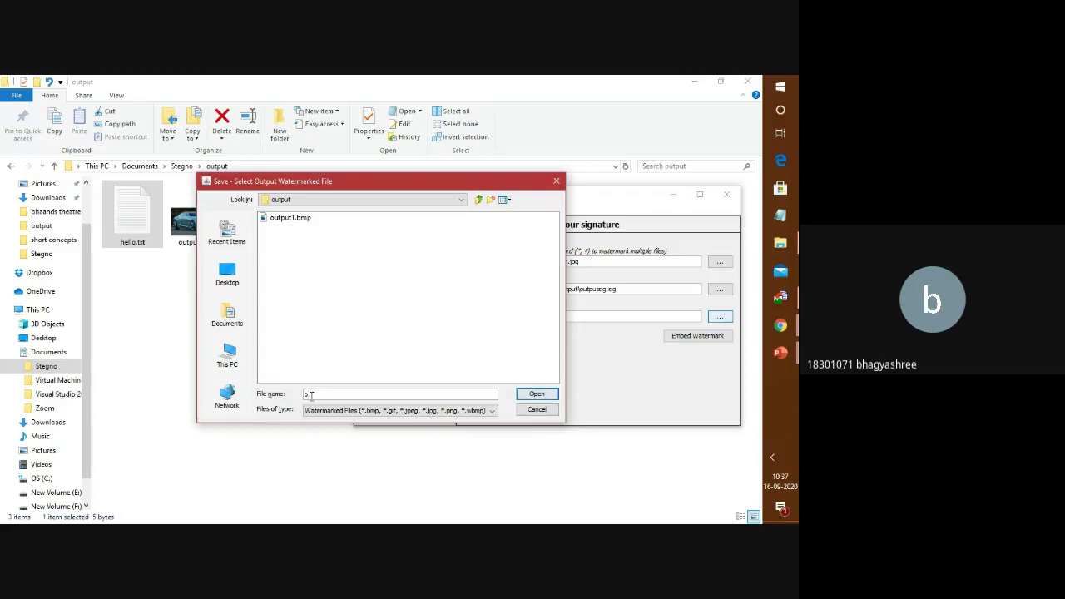
type("utputmark")
left_click(537, 394)
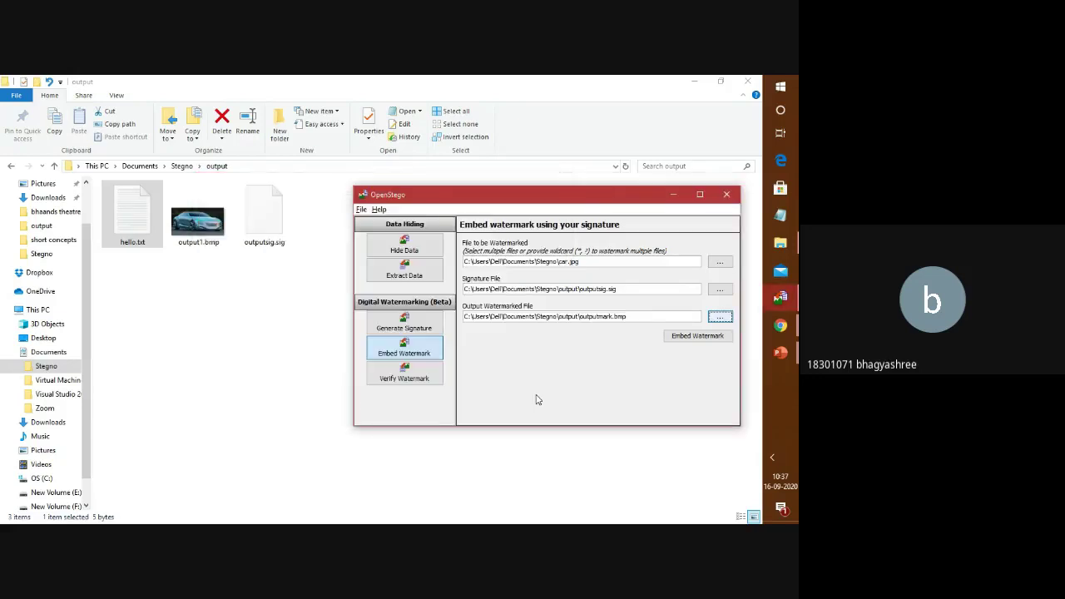
left_click(689, 337)
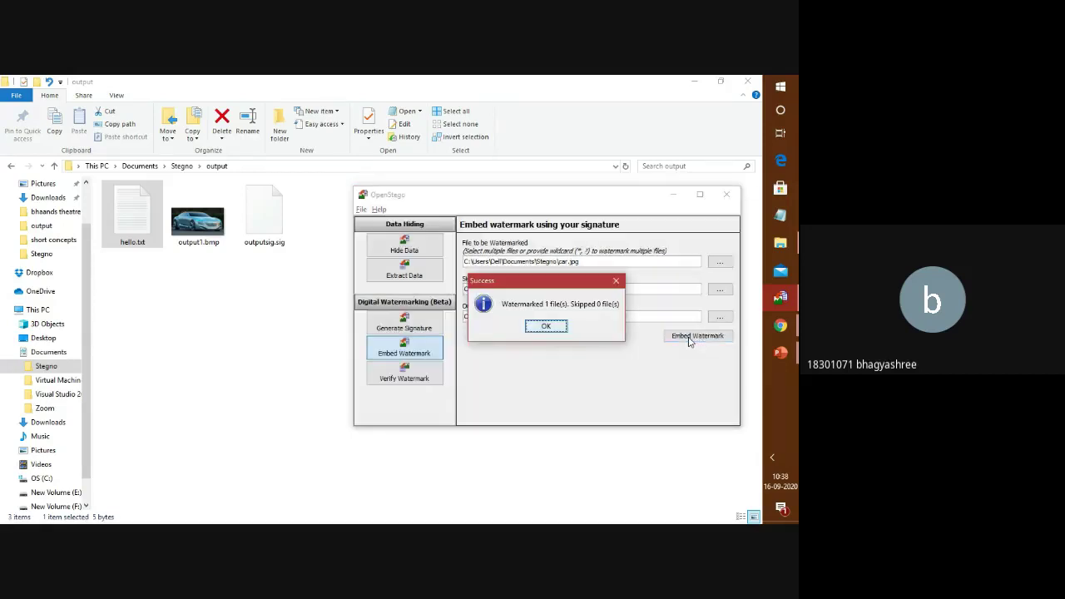
left_click(547, 326)
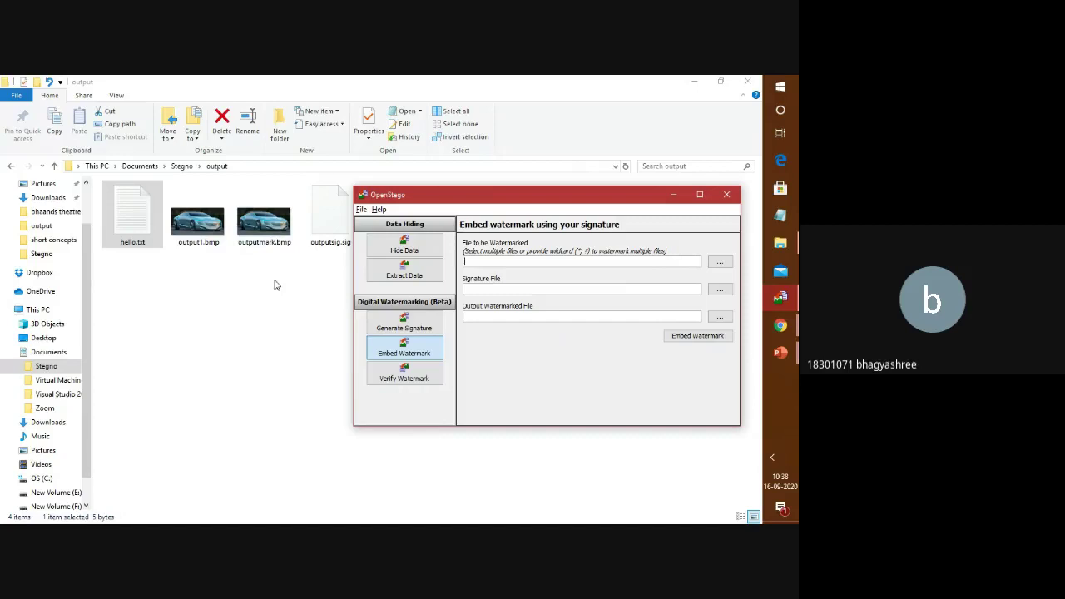
Set up Verify Watermark with outputmark.bmp as the file to be checked.
left_click(388, 381)
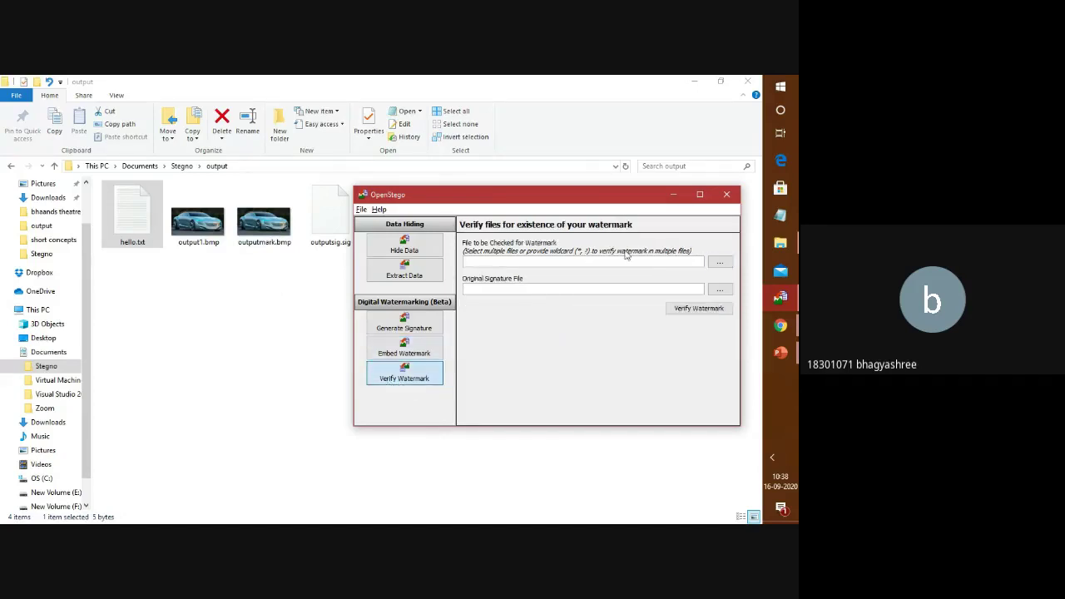
left_click(719, 263)
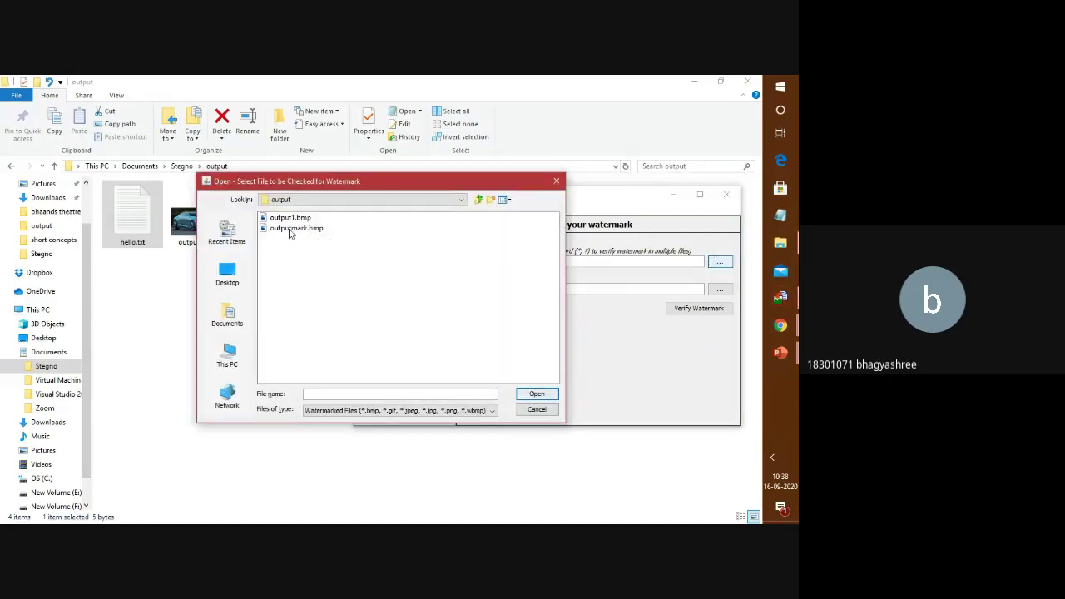
left_click(290, 234)
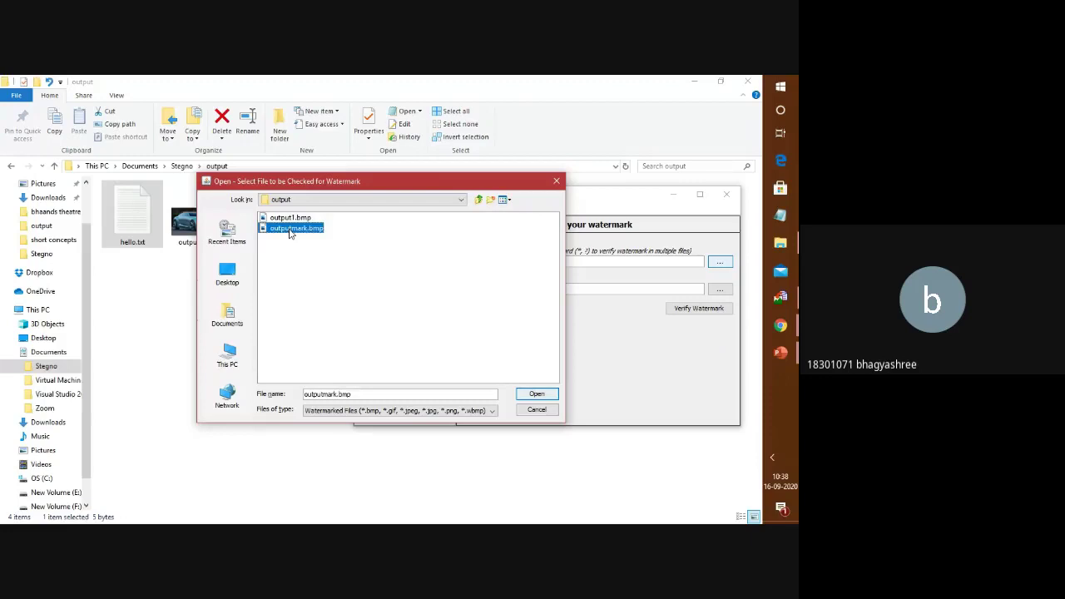
left_click(539, 392)
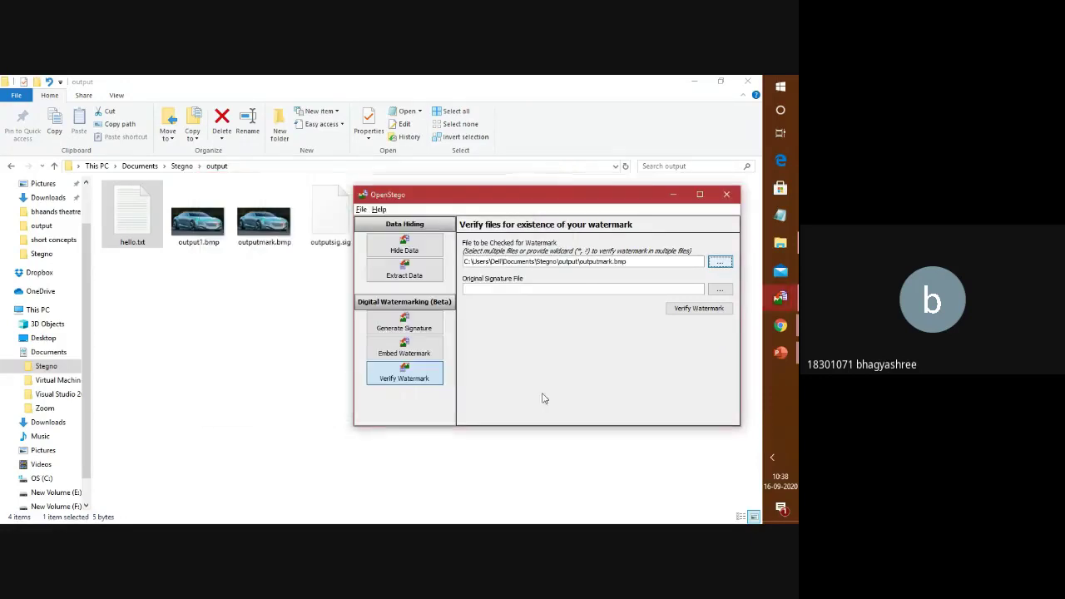
Choose outputsig.sig as the original signature file, run the watermark verification, and dismiss the results dialog.
left_click(719, 288)
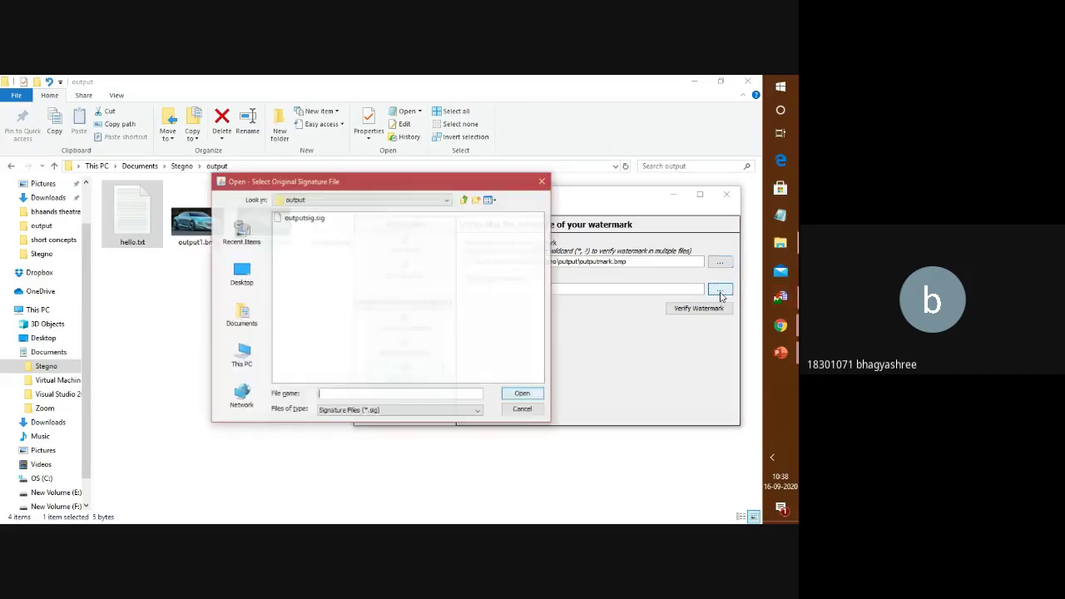
left_click(307, 218)
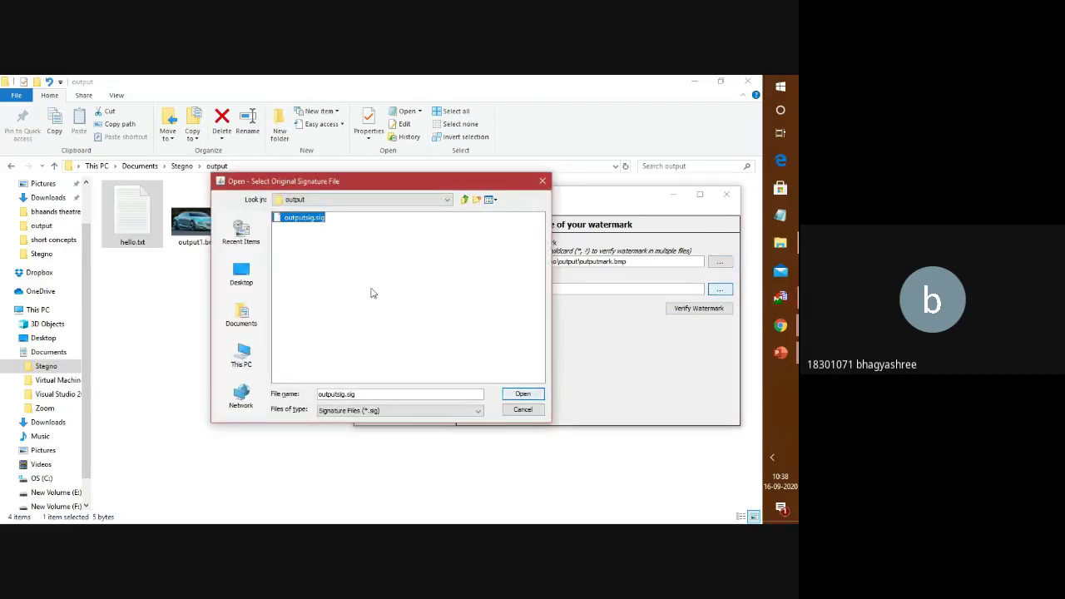
left_click(517, 396)
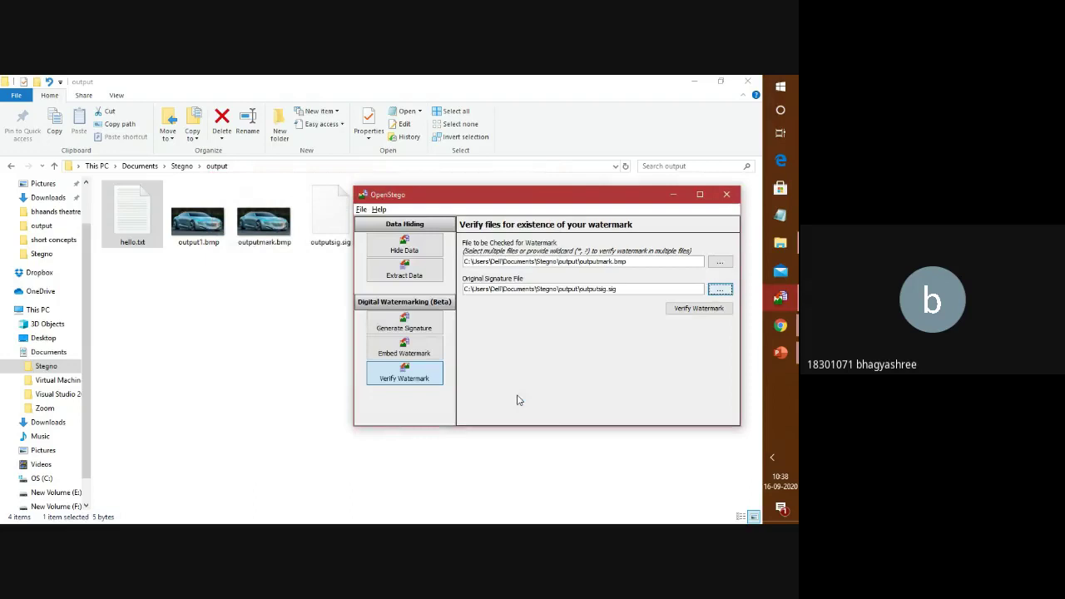
left_click(677, 310)
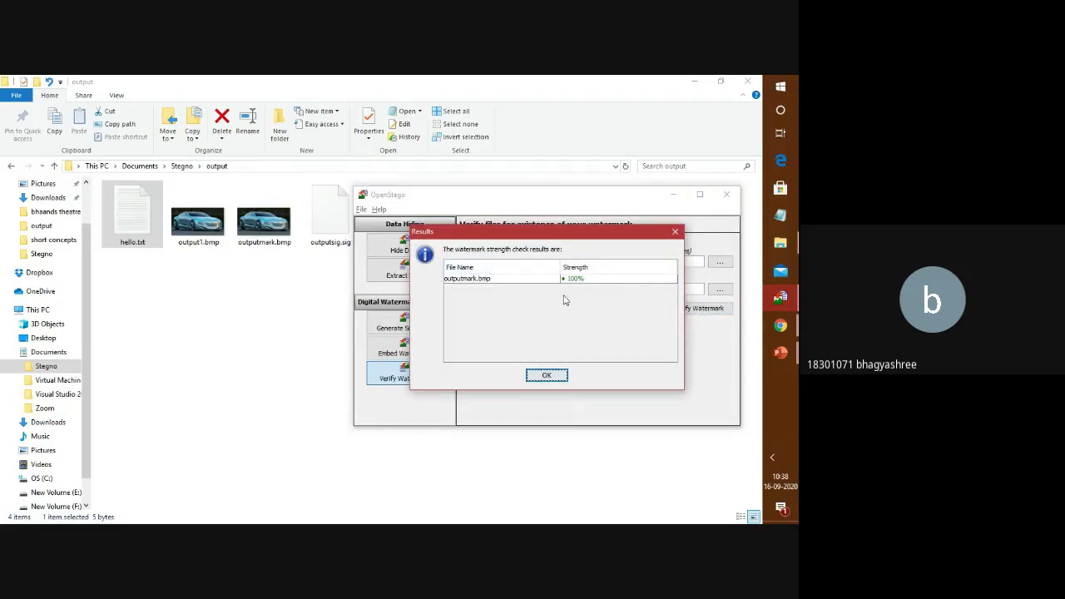
left_click(545, 376)
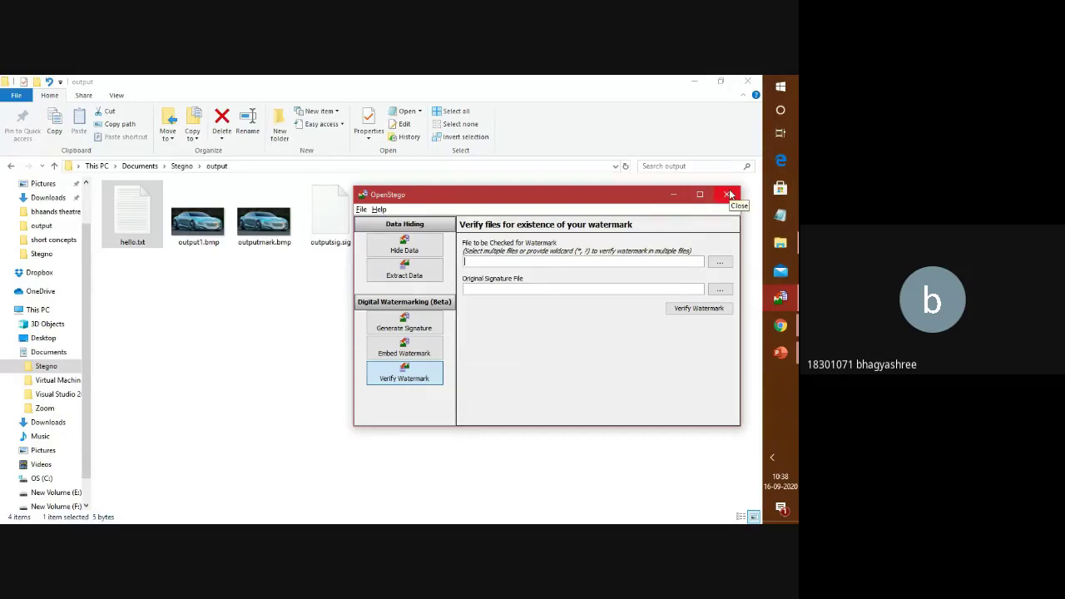
Switch to the PowerPoint slide show of Steganography.pptx.
key("alt+Tab")
key("alt+Tab")
key("alt+Tab")
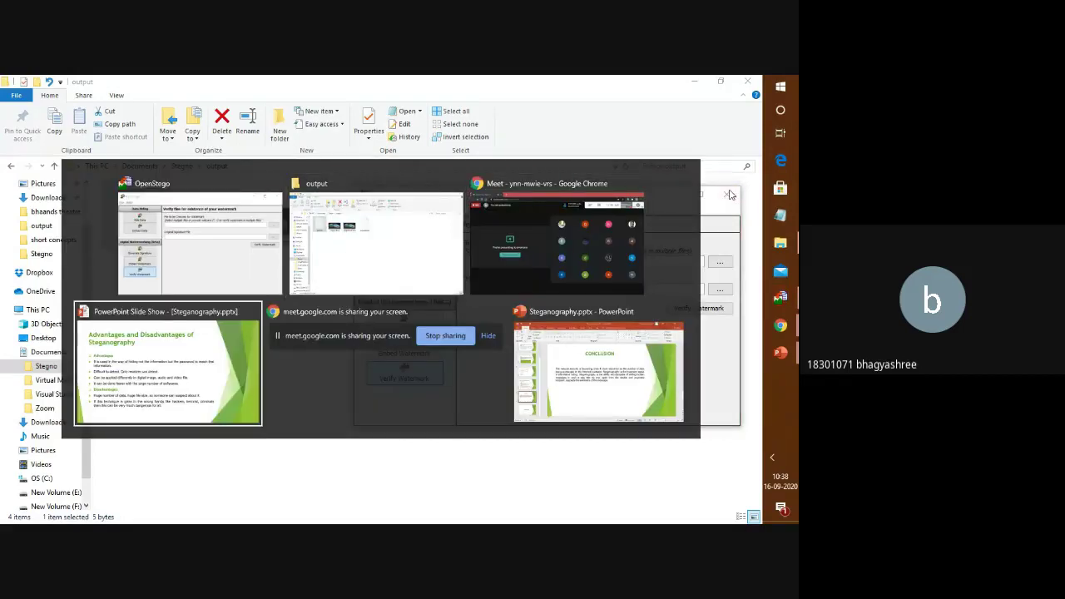